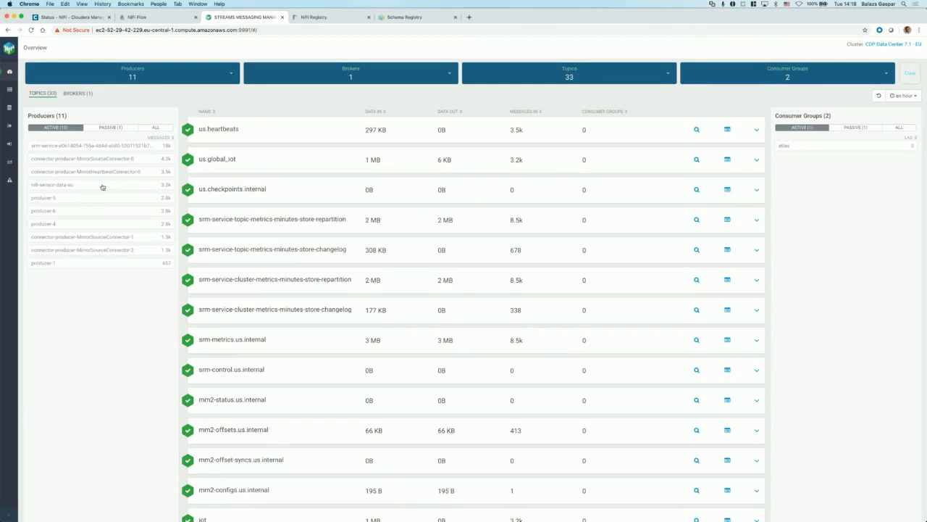
Switch to Cloudera Manager and view the services on the CDP Data Center 7.1 - EU cluster's status page.
click(77, 20)
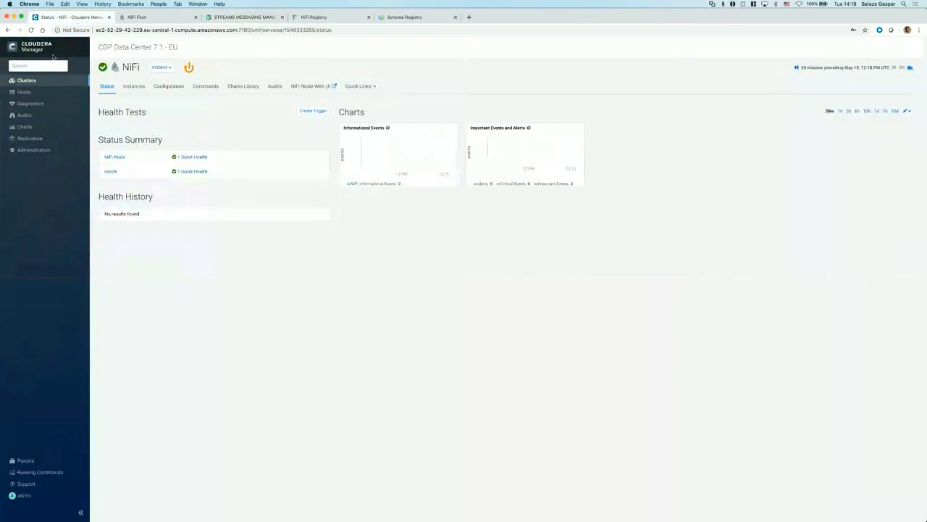
click(27, 82)
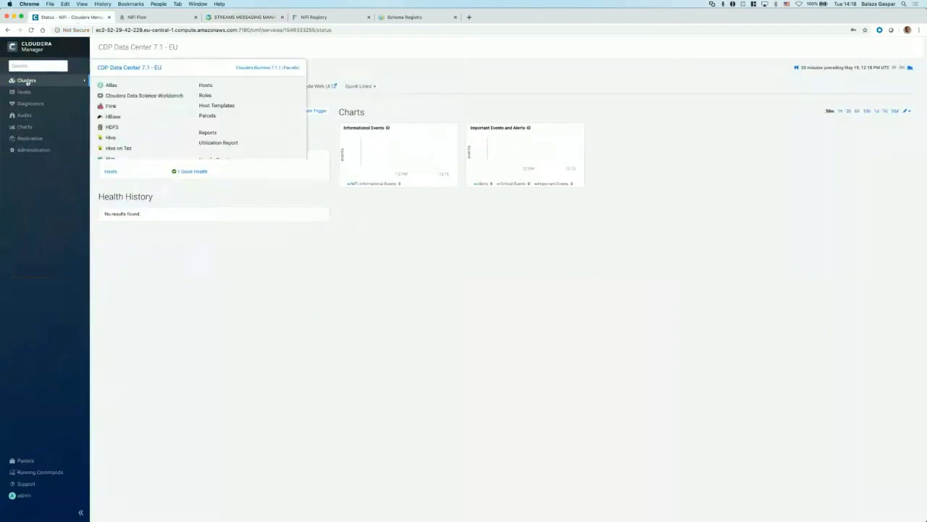
click(116, 68)
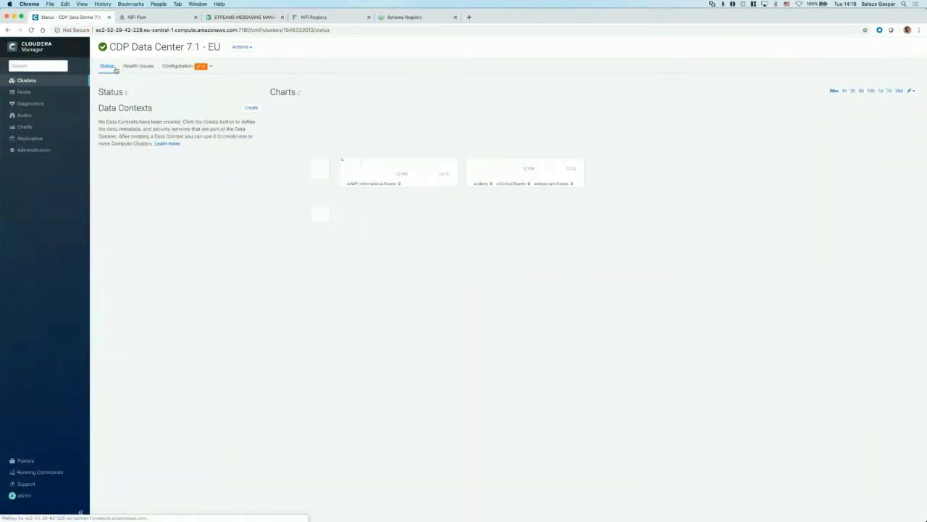
scroll(172, 278, down, 1)
scroll(172, 278, up, 1)
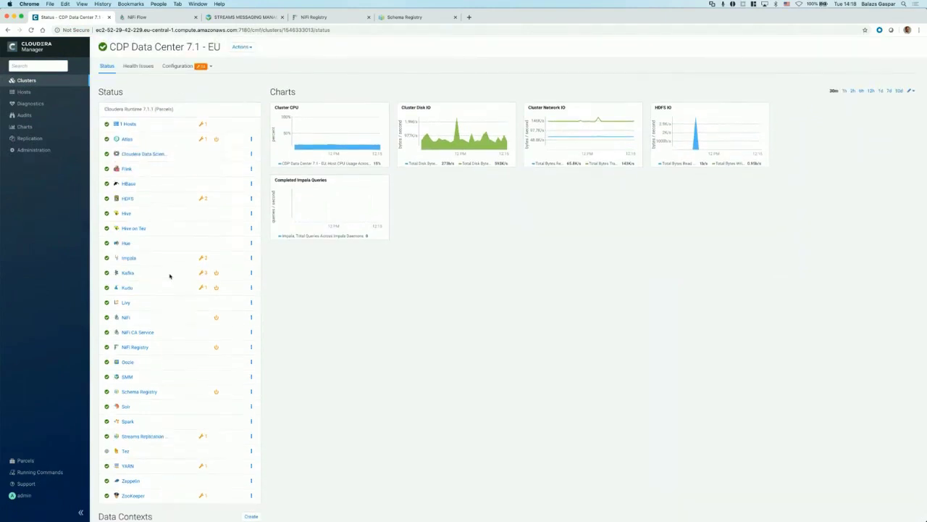
Switch to Streams Messaging Manager and examine the topics and active producers in the overview.
click(226, 17)
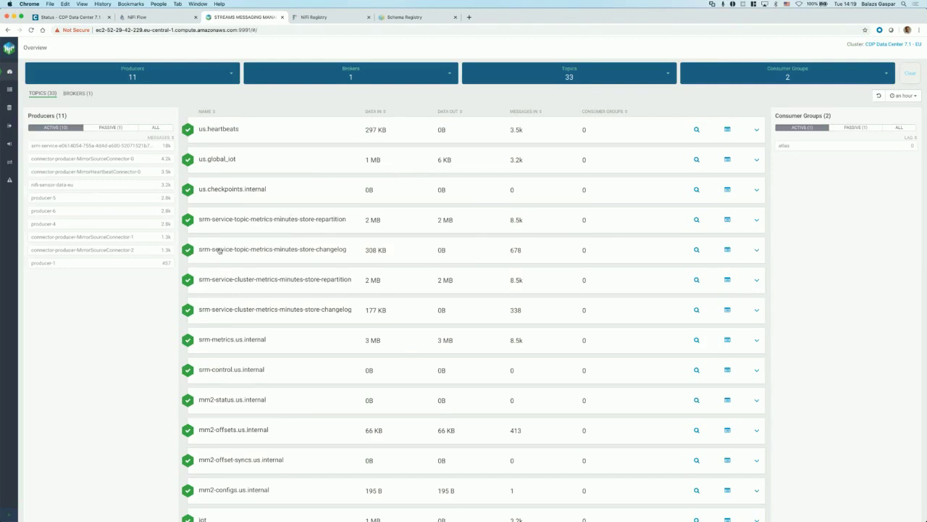
scroll(227, 277, down, 1)
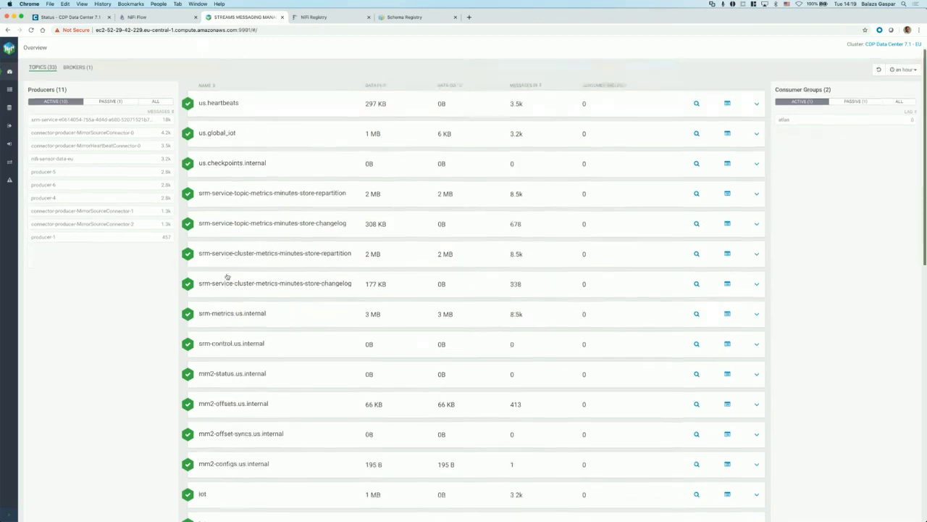
scroll(227, 277, up, 1)
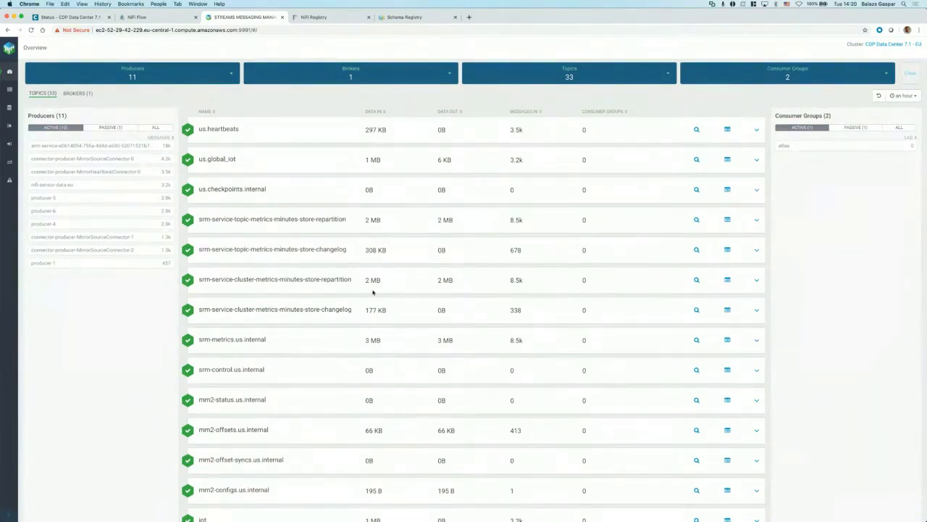
scroll(372, 303, down, 2)
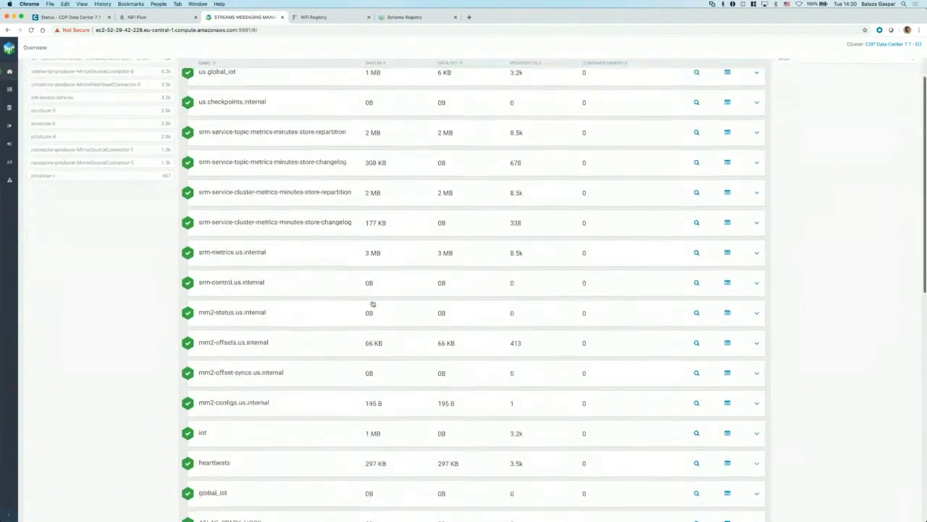
scroll(373, 302, up, 2)
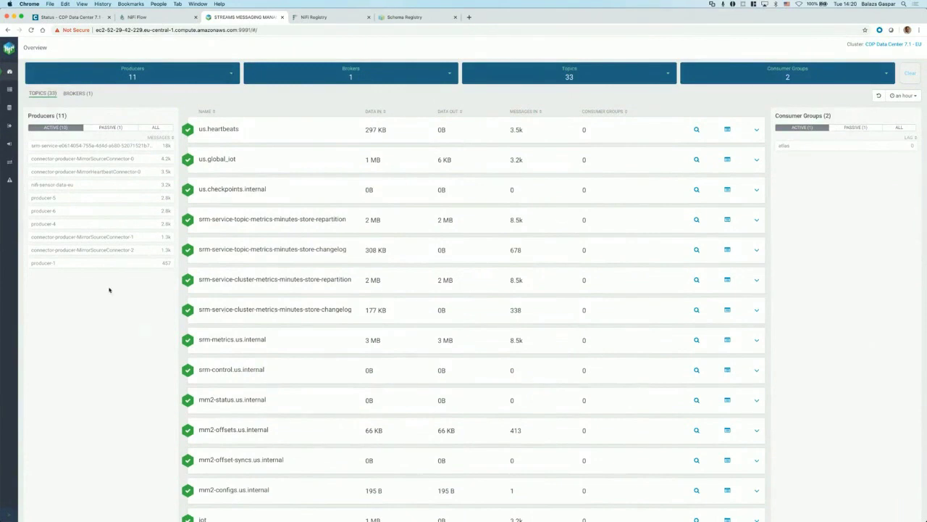
mouse_move(69, 146)
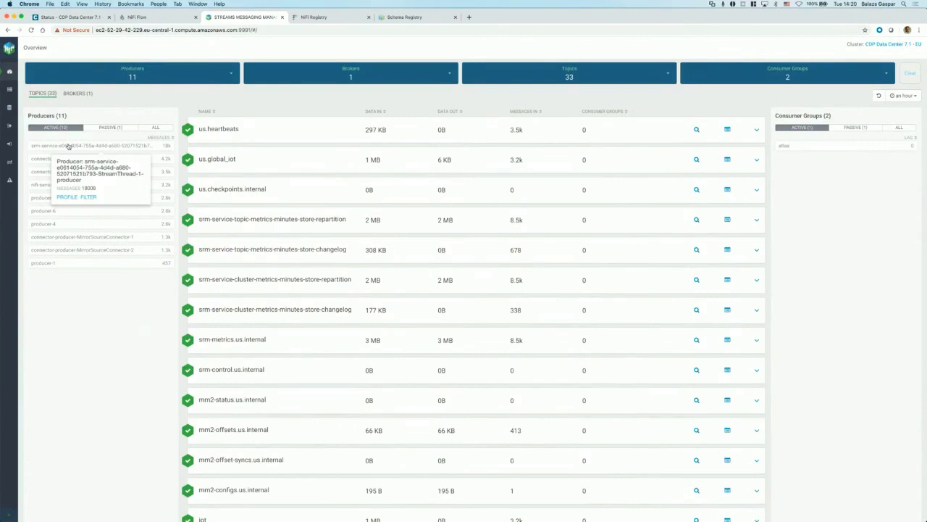
click(84, 128)
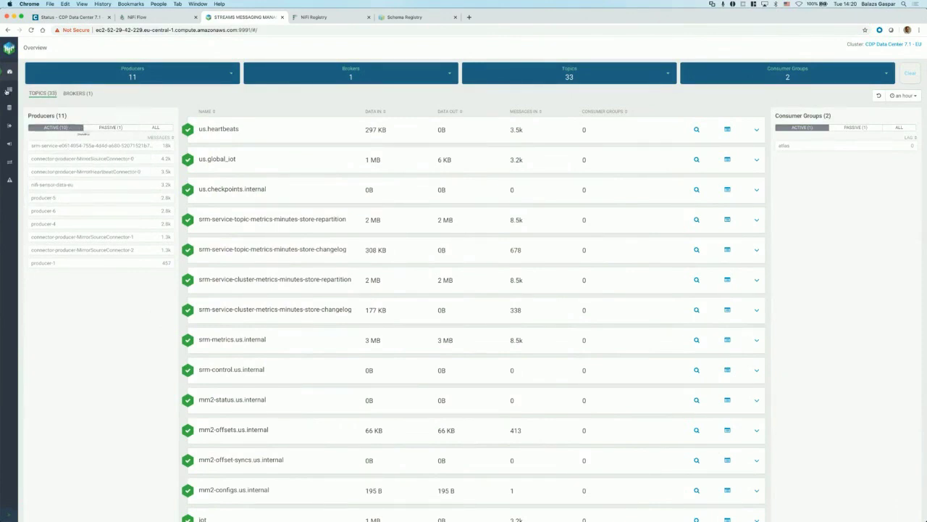
View the Brokers page and look through the list on the Topics page.
click(9, 90)
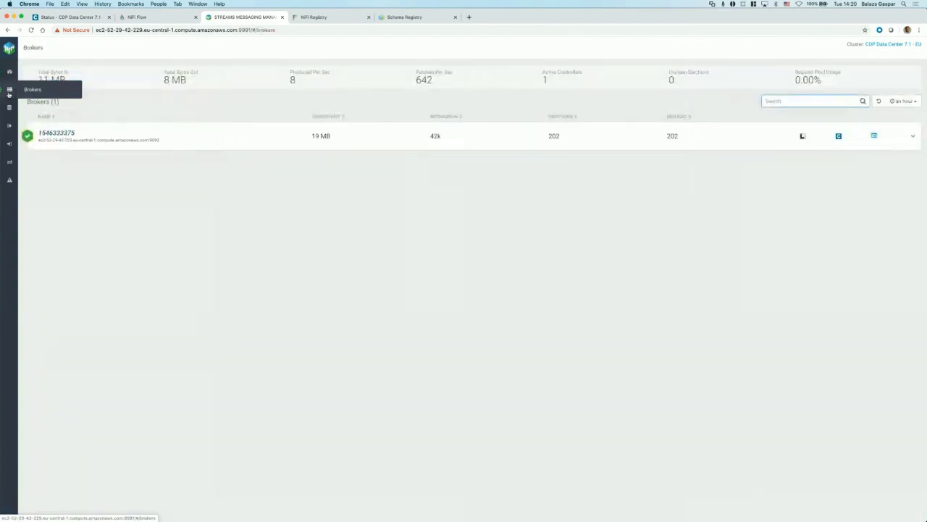
click(10, 107)
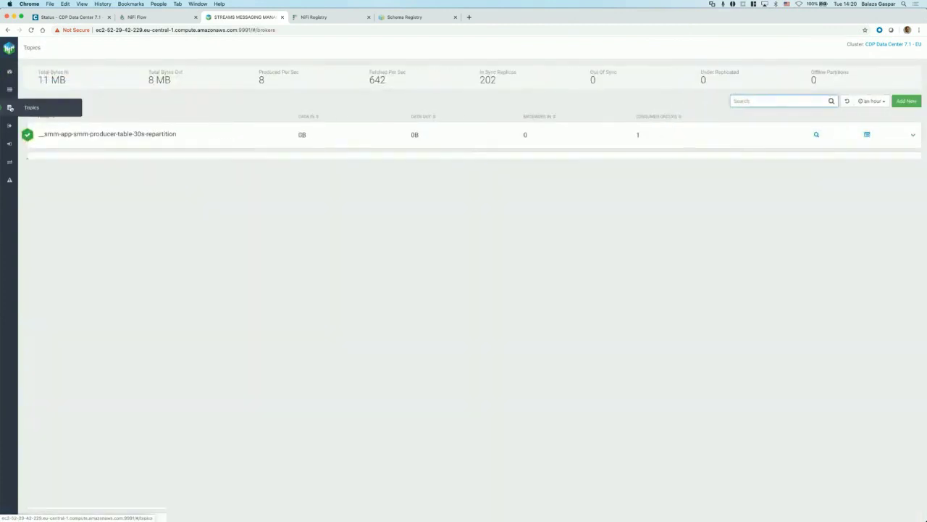
scroll(138, 246, down, 2)
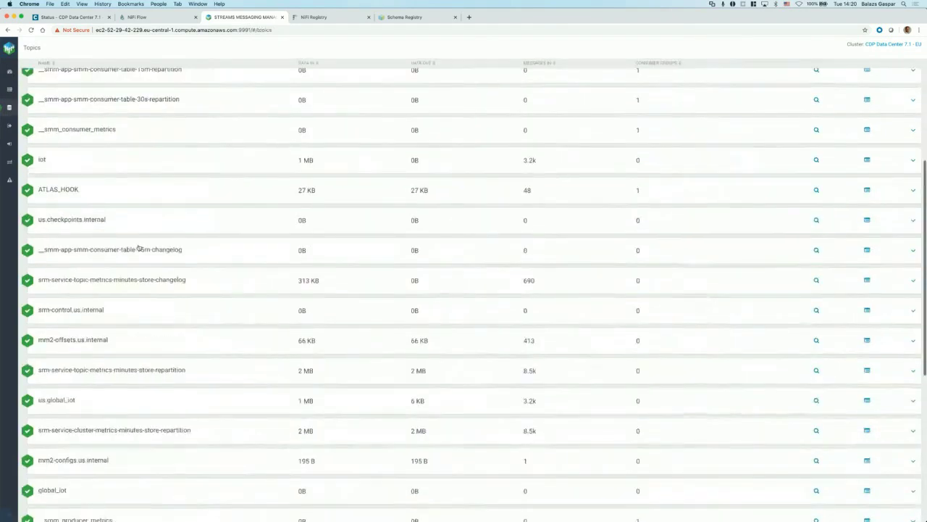
scroll(138, 247, up, 2)
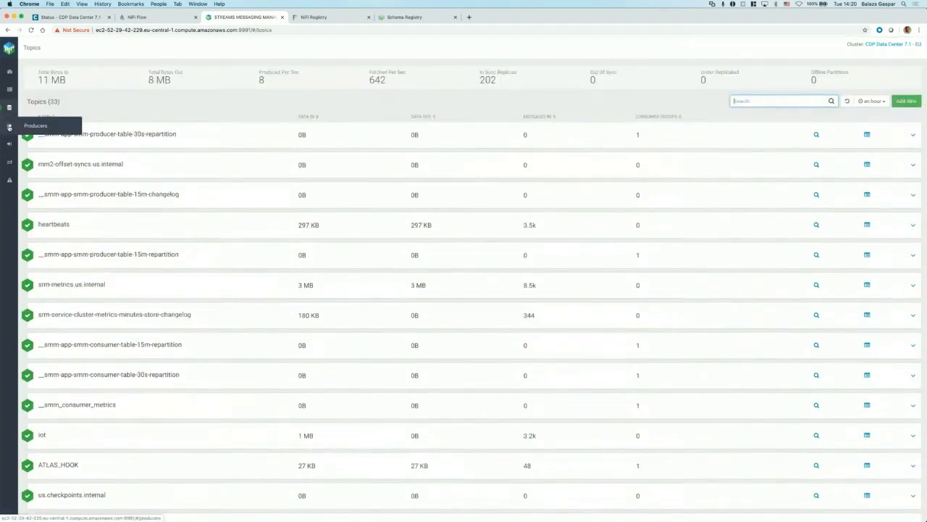
View the Producers, Consumer Groups, Cluster Replications and Alerts pages one after another.
click(10, 127)
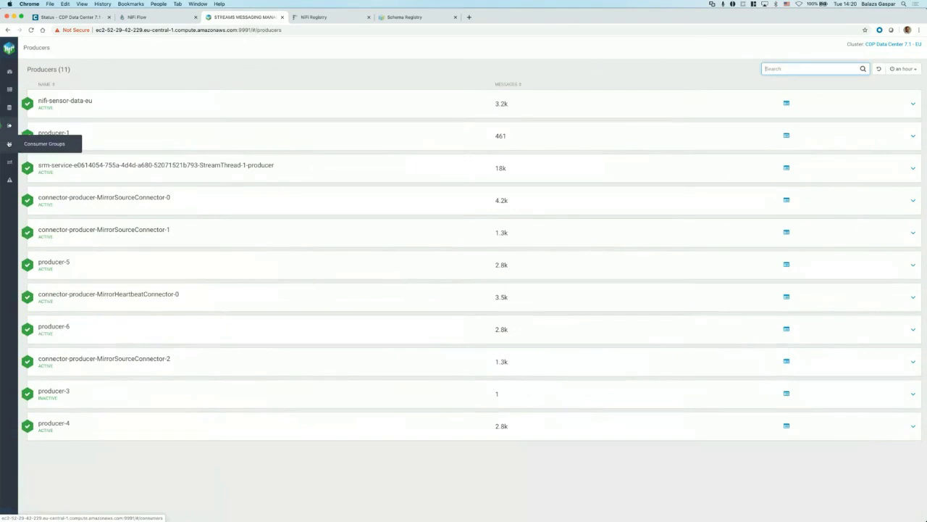
click(10, 143)
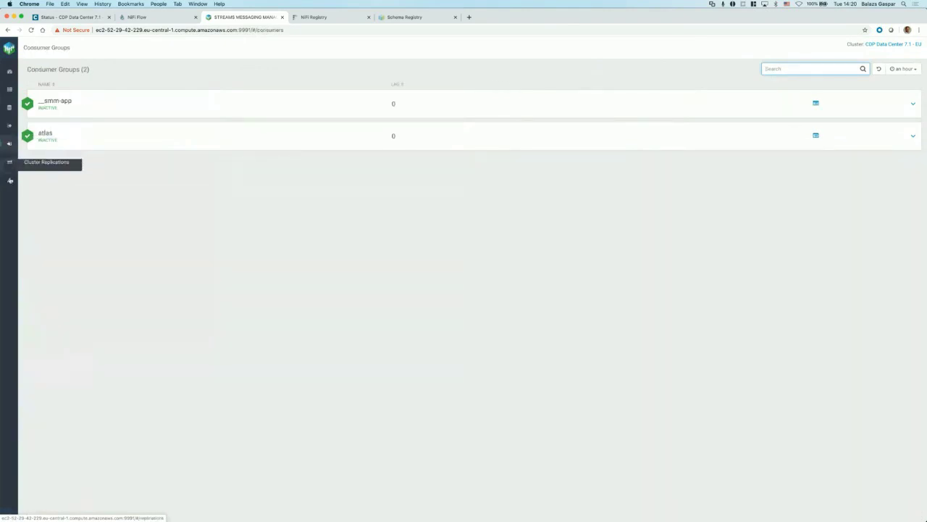
click(10, 165)
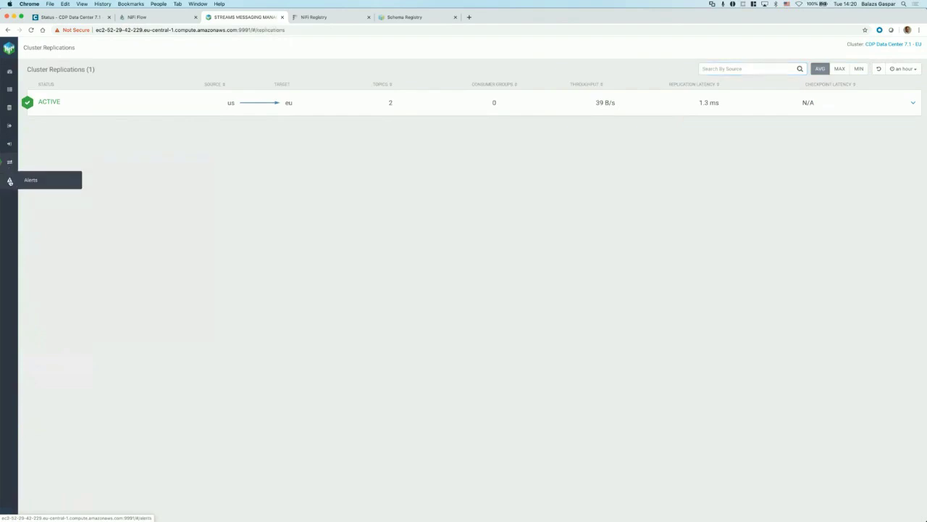
click(9, 179)
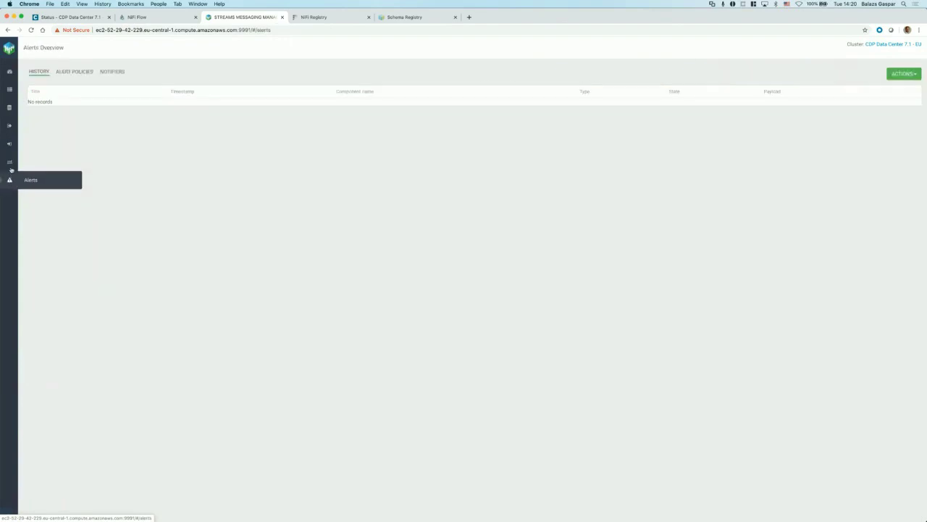
Return to Cluster Replications and expand the us to eu replication to examine its throughput, latency and topics.
click(10, 166)
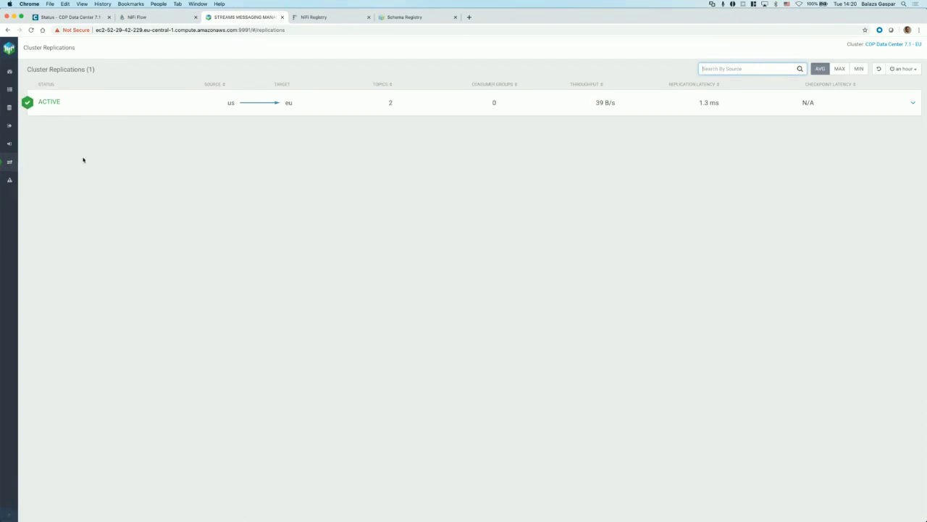
click(181, 106)
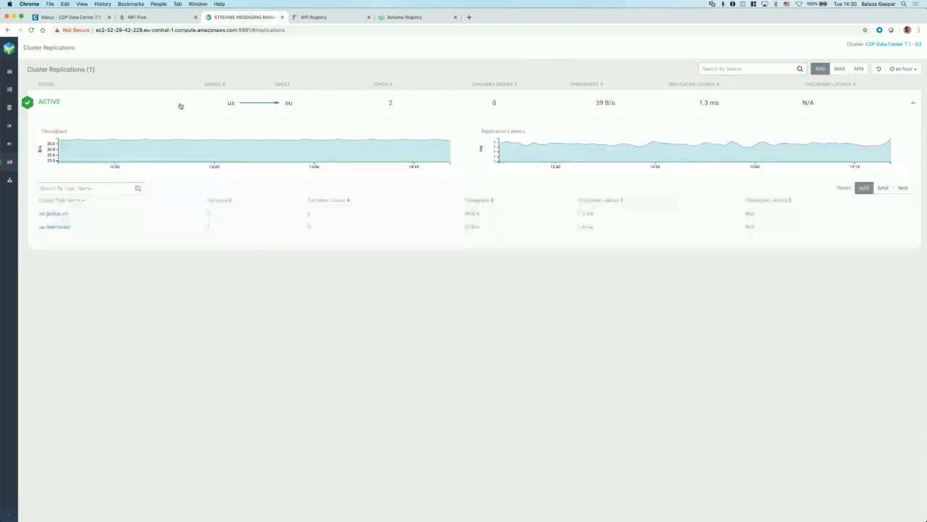
click(181, 106)
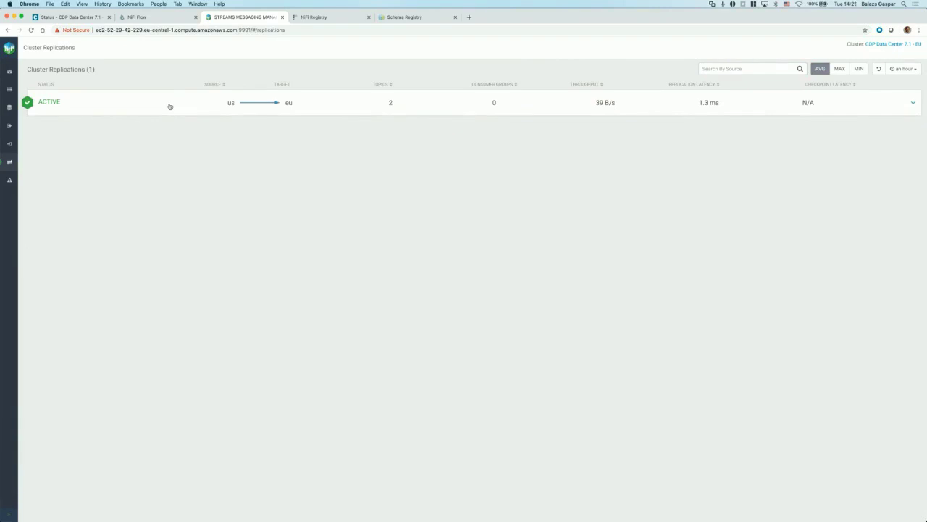
click(170, 106)
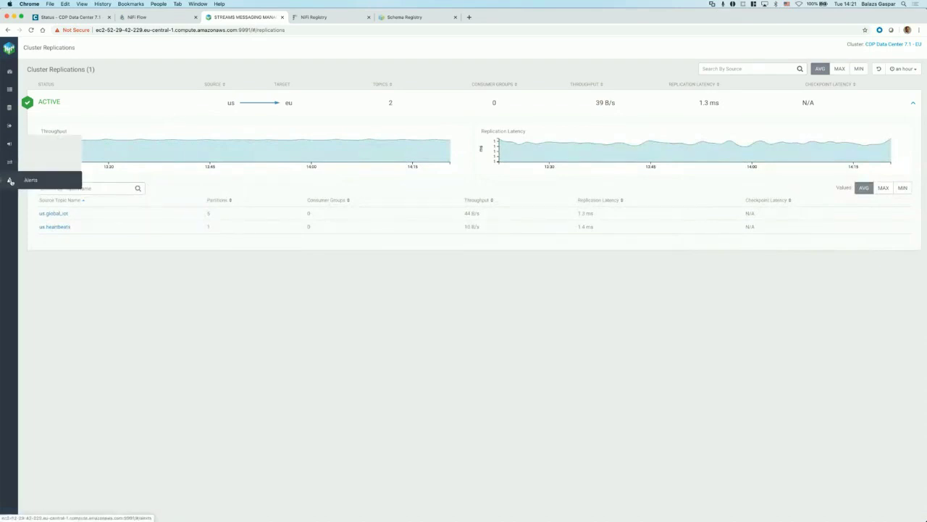
Start a new alert policy with component type Cluster replication and cluster name us.
click(10, 180)
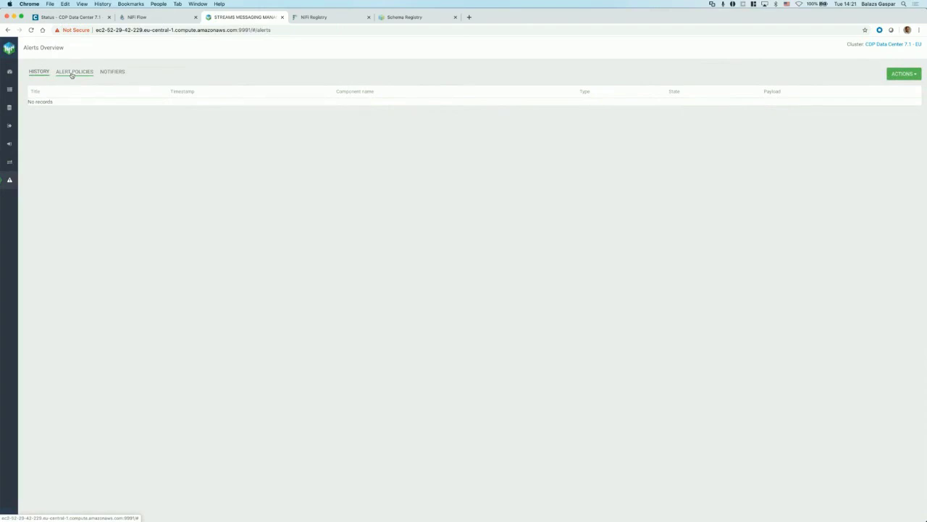
click(72, 74)
click(906, 73)
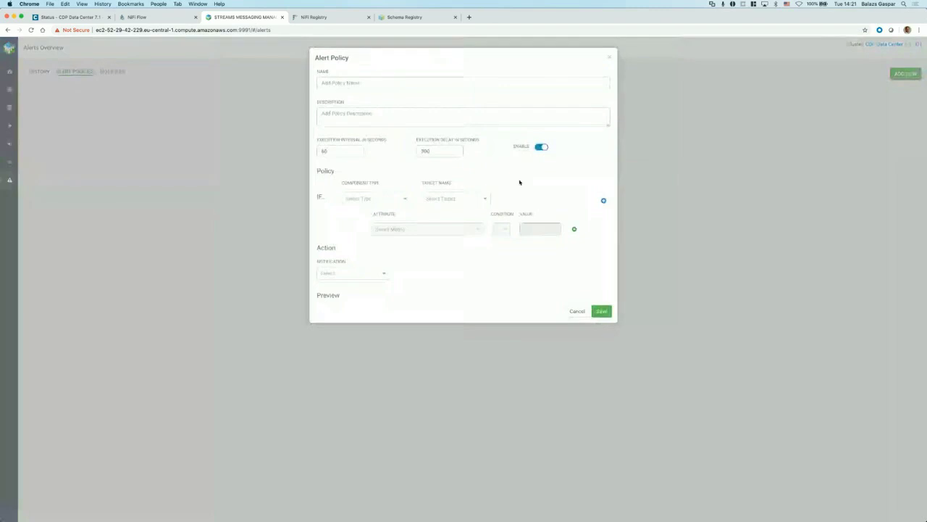
click(373, 196)
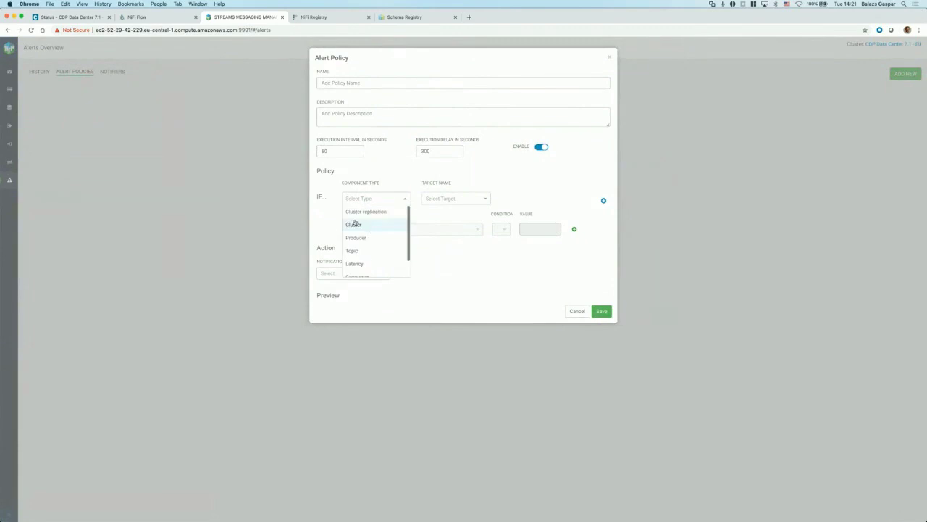
click(362, 214)
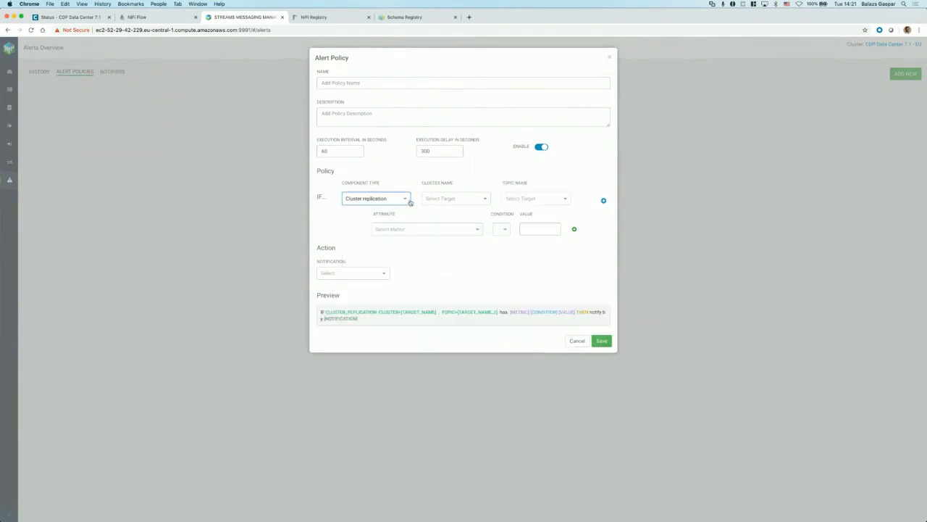
click(435, 198)
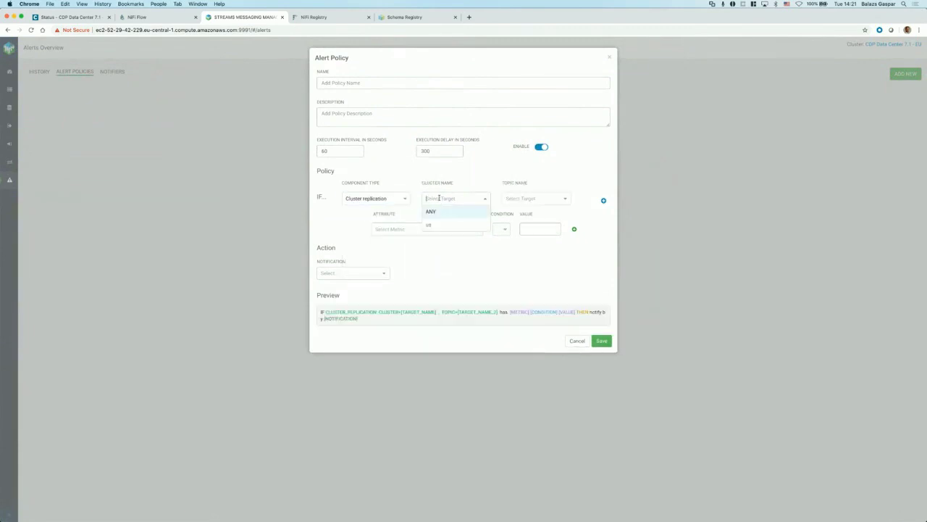
click(430, 226)
click(510, 199)
click(491, 180)
Set the policy's attribute to Replication Latency with value 10, check the notification choices, and cancel the policy.
click(442, 229)
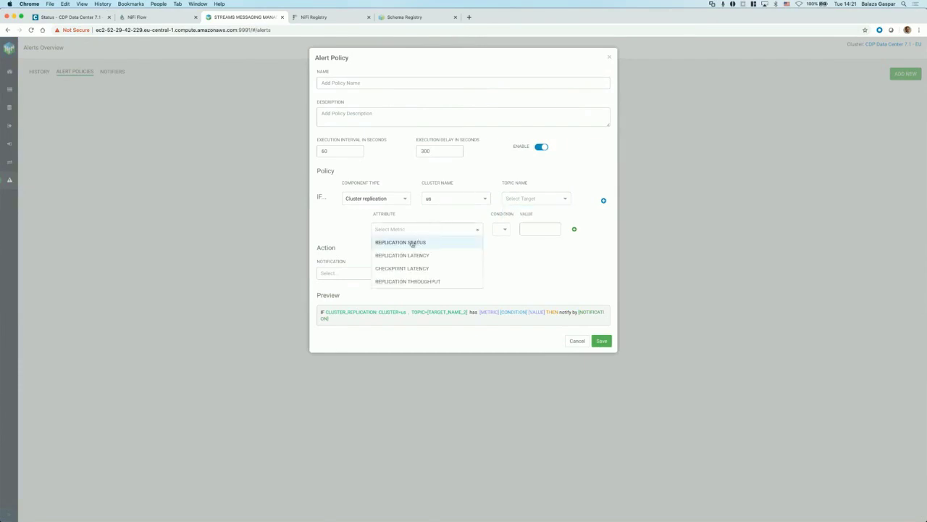
click(411, 241)
click(501, 229)
click(533, 229)
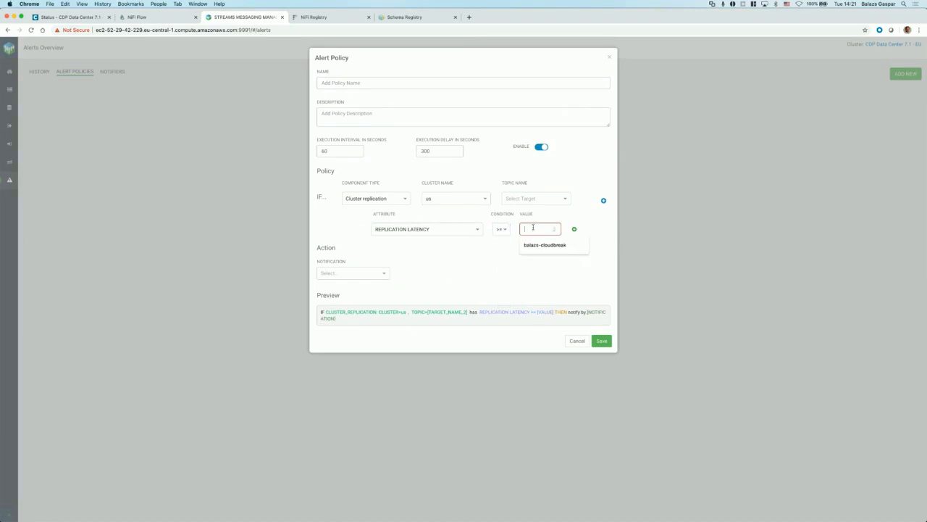
text(10)
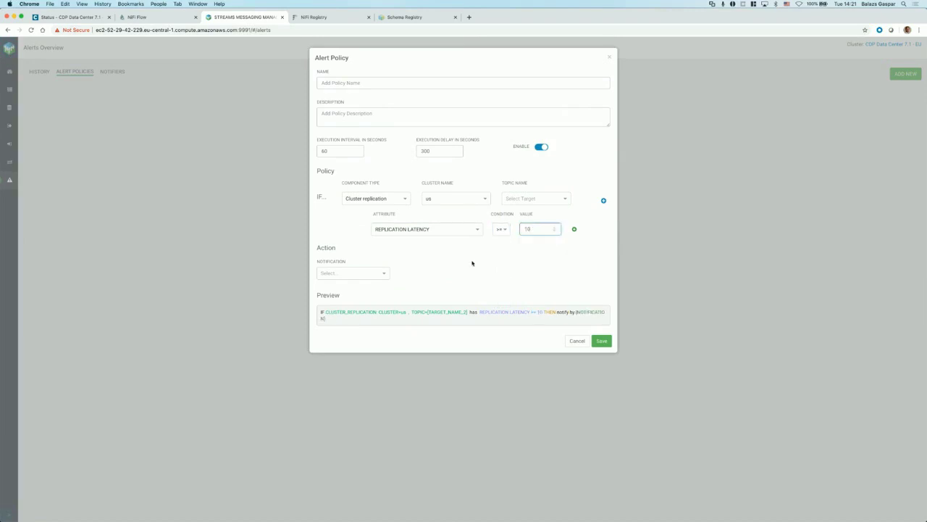
click(345, 275)
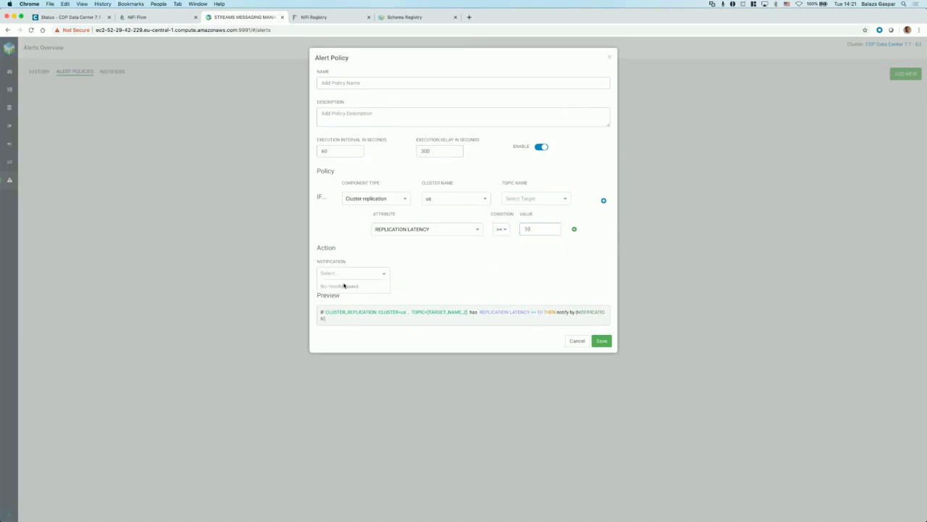
click(576, 341)
View the Notifiers page, open a new notifier form to see its fields, and cancel it.
click(113, 71)
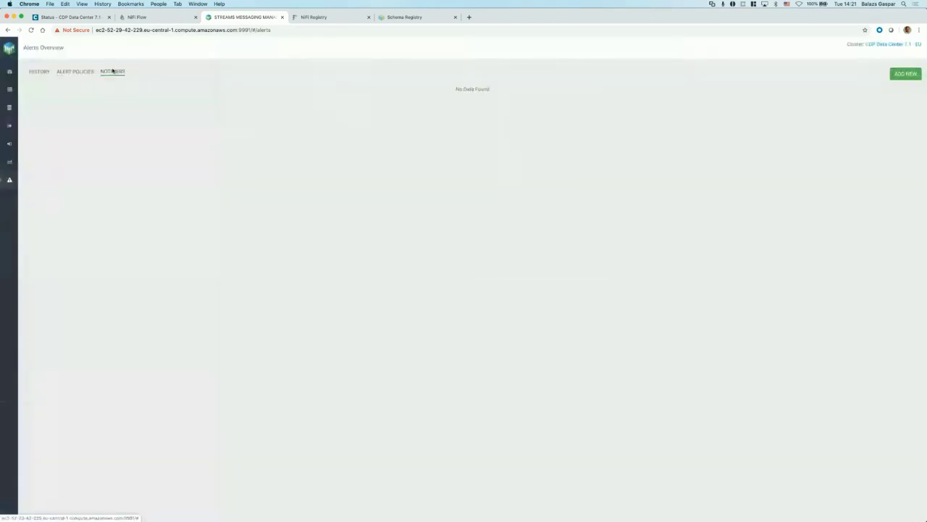
click(898, 74)
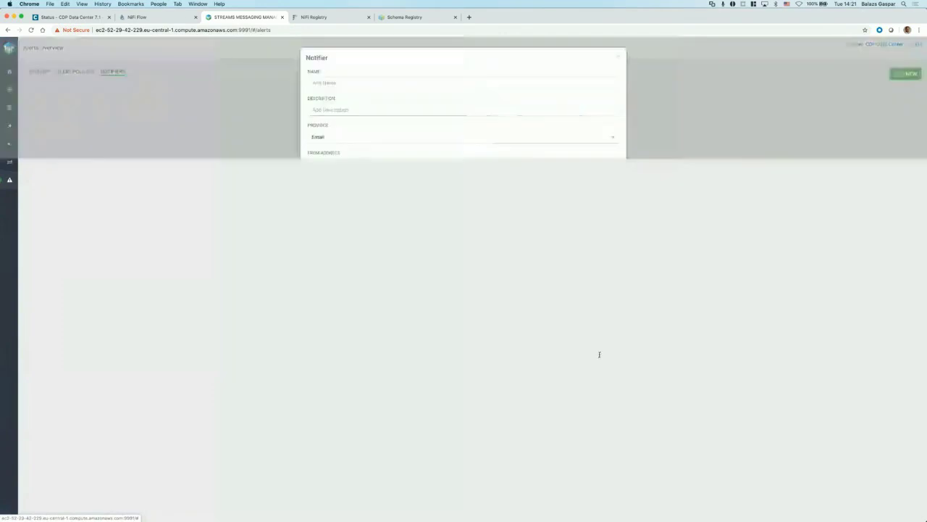
click(584, 428)
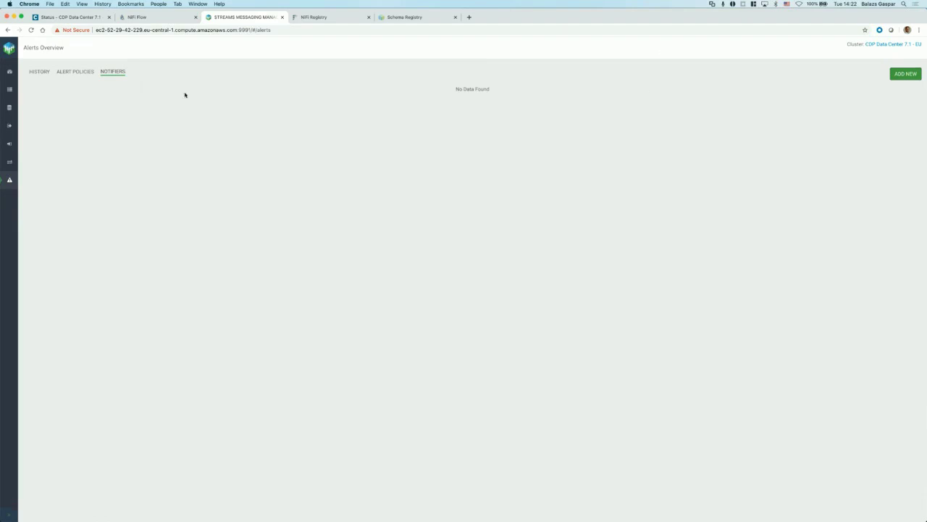
Return to the EU cluster's Overview and arrange the EU and US browser windows side by side.
click(9, 71)
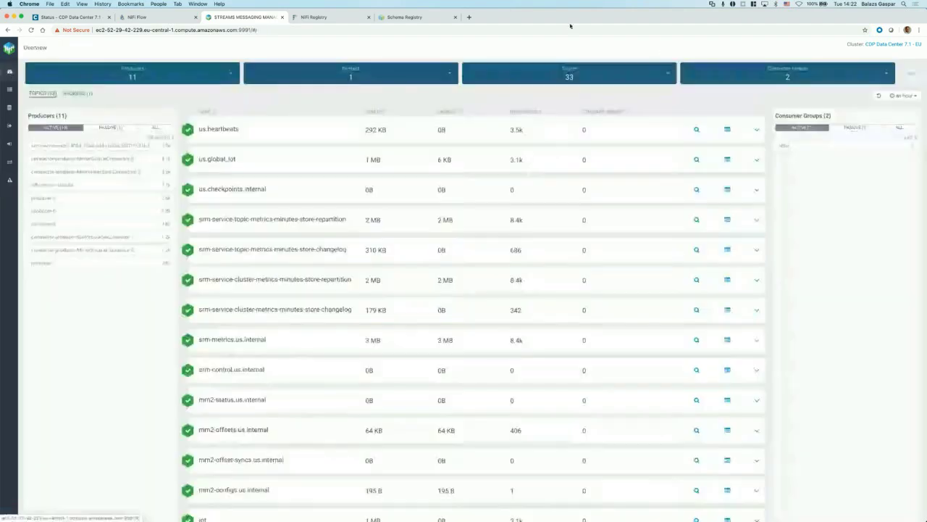
click(754, 5)
click(762, 12)
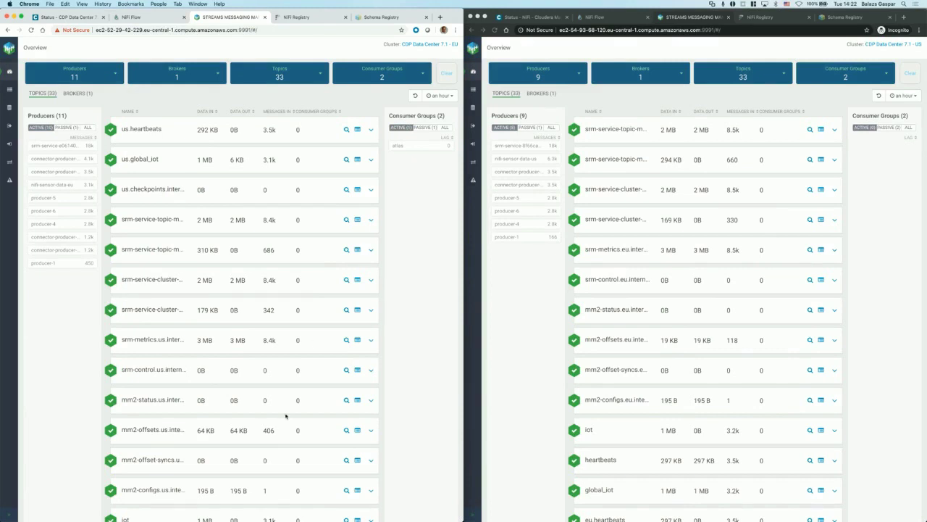
Expand the iot topic in the EU and US overviews to compare its partitions.
scroll(285, 416, down, 3)
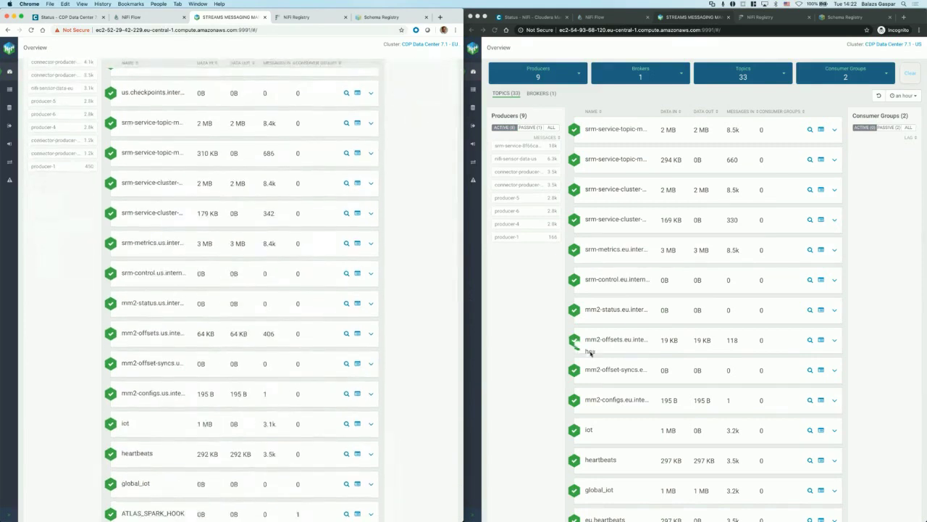
scroll(590, 353, down, 3)
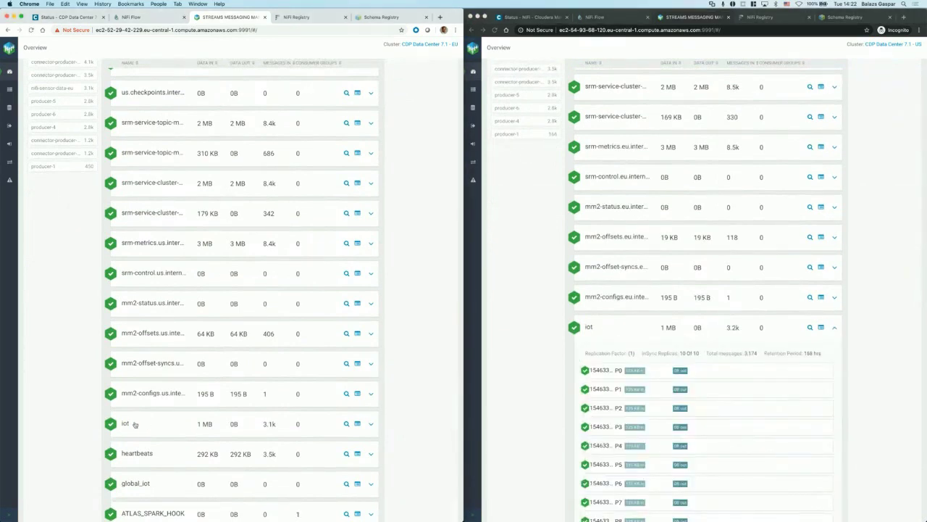
click(135, 424)
scroll(132, 420, down, 5)
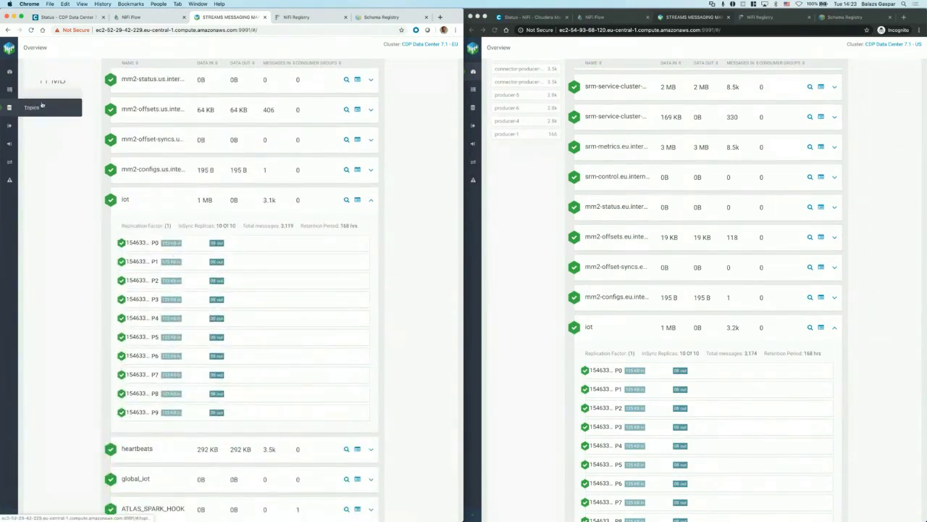
Search the EU cluster's Topics page for iot and expand the iot topic to examine its producers and partitions.
click(42, 106)
text(io)
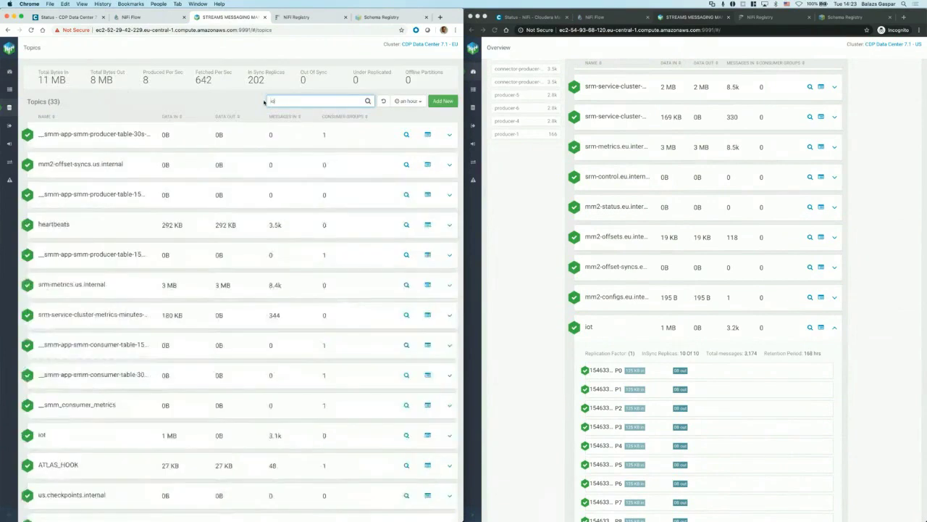
text(t)
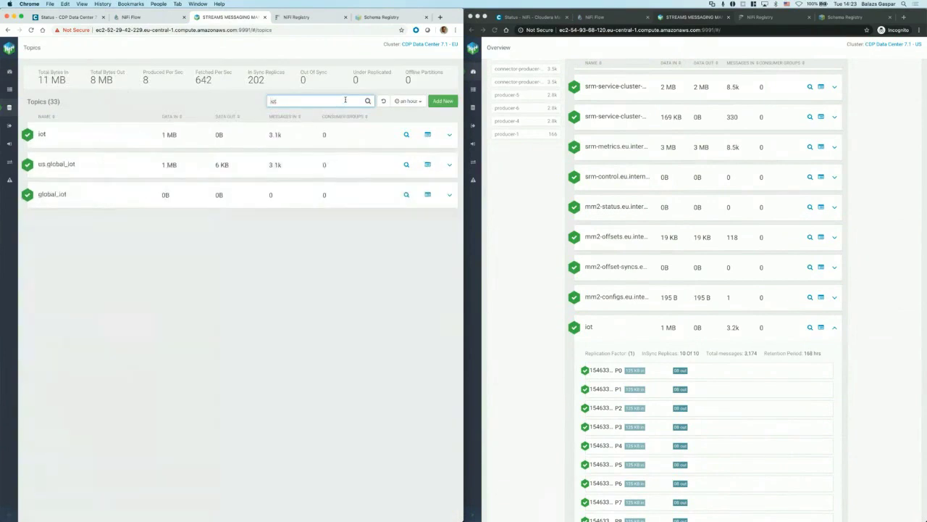
click(101, 142)
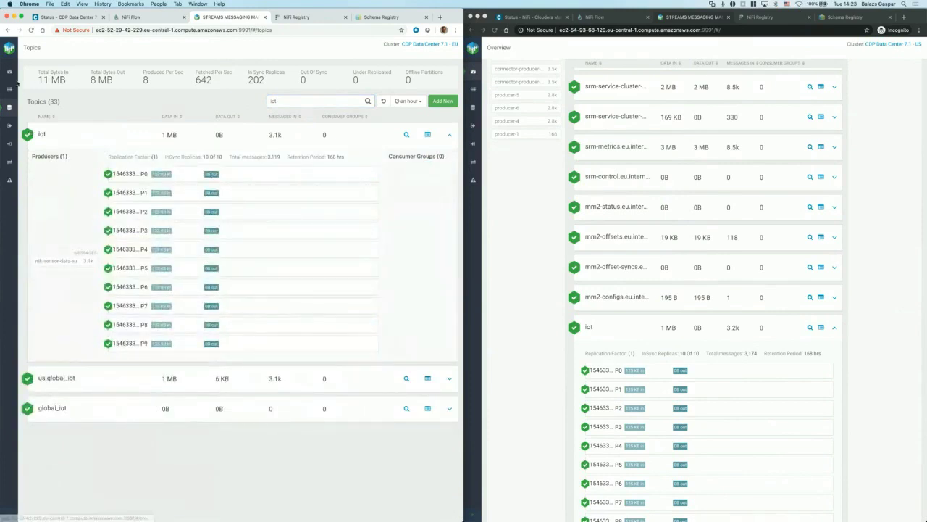
Filter the EU cluster's Overview to the iot topic, view the details of partition P0, and close them.
click(9, 71)
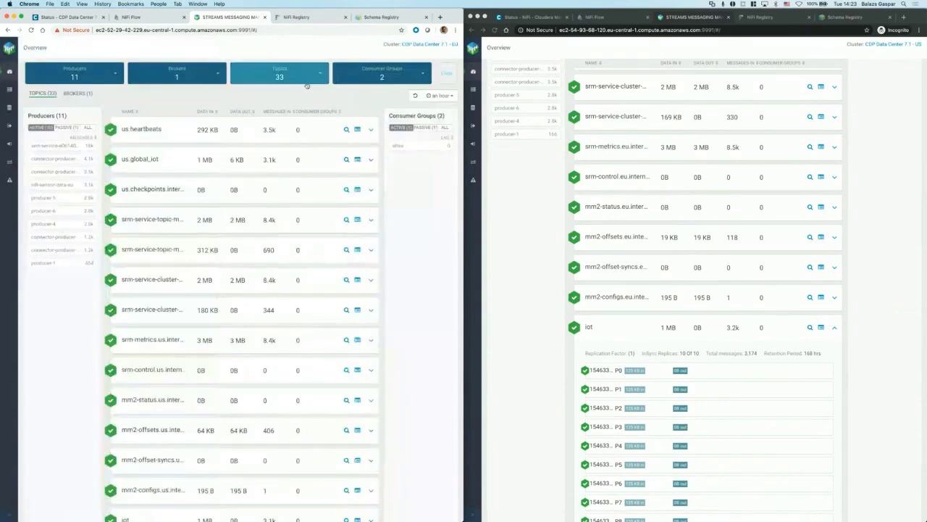
click(283, 79)
text(iot)
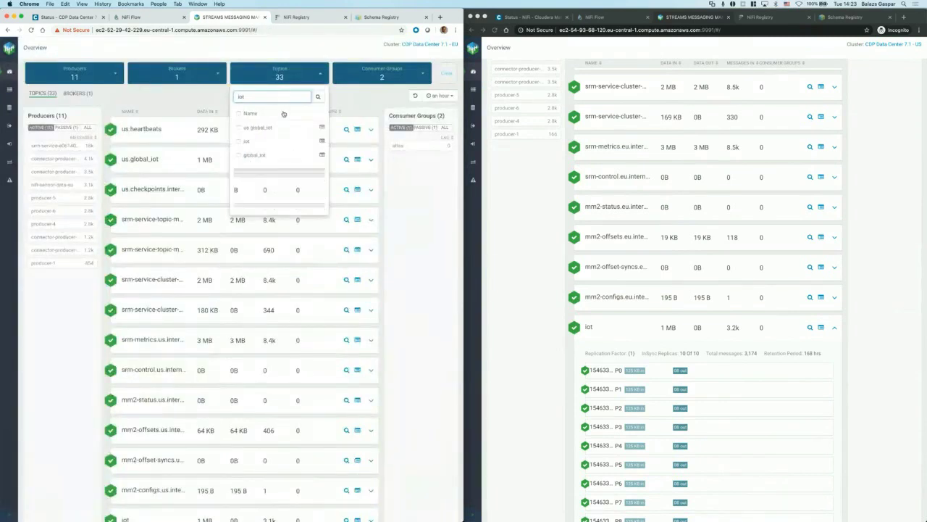
click(249, 144)
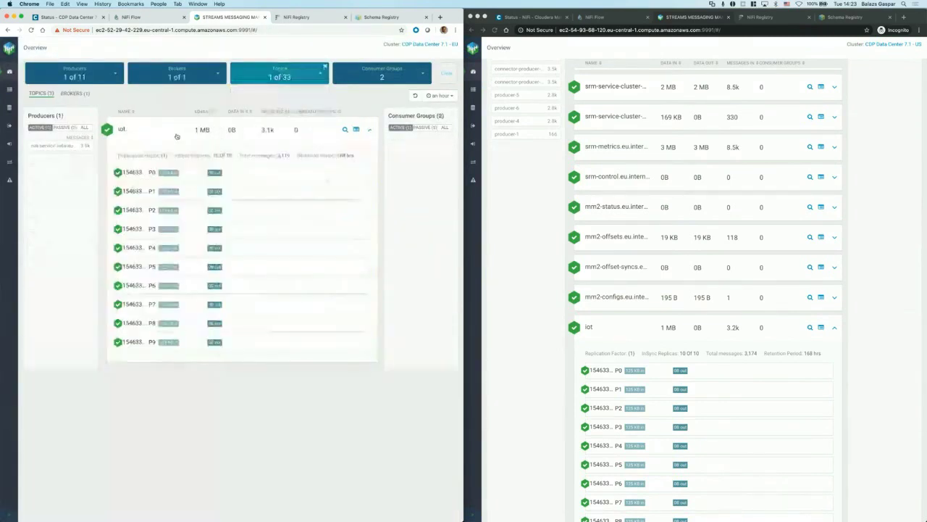
click(214, 176)
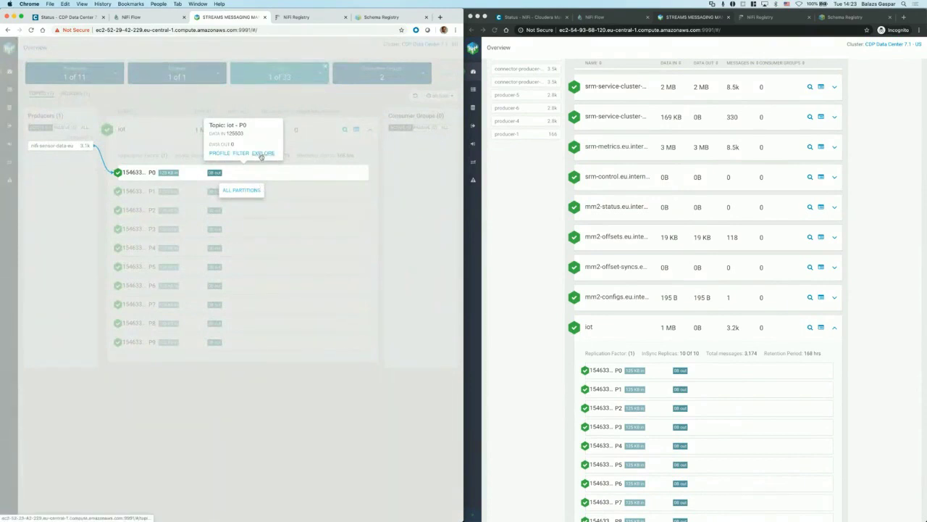
click(87, 218)
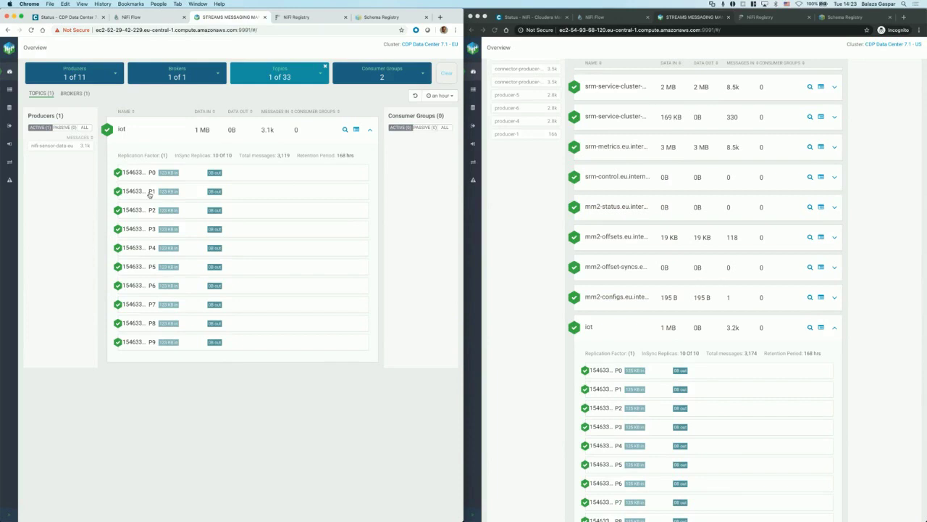
Expand the cluster replication on both the EU and US clusters, reloading the EU page to refresh its status.
click(10, 162)
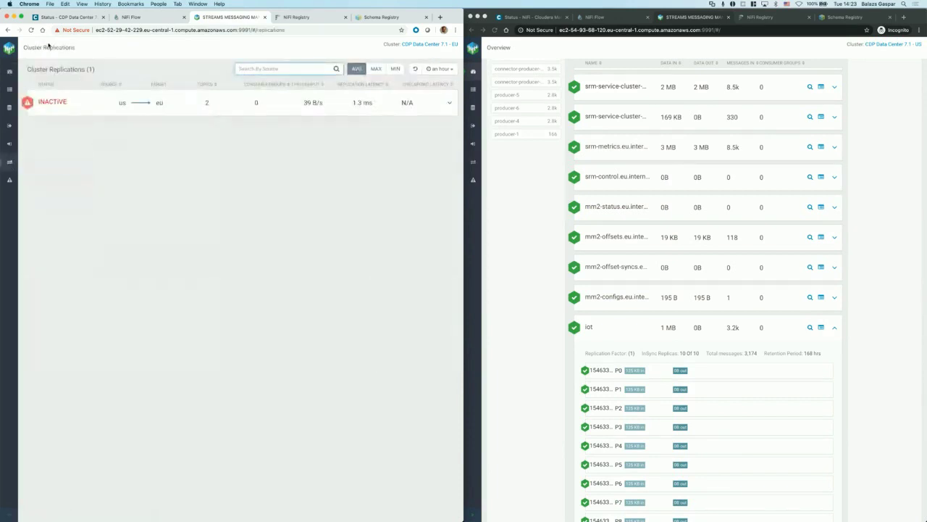
click(49, 100)
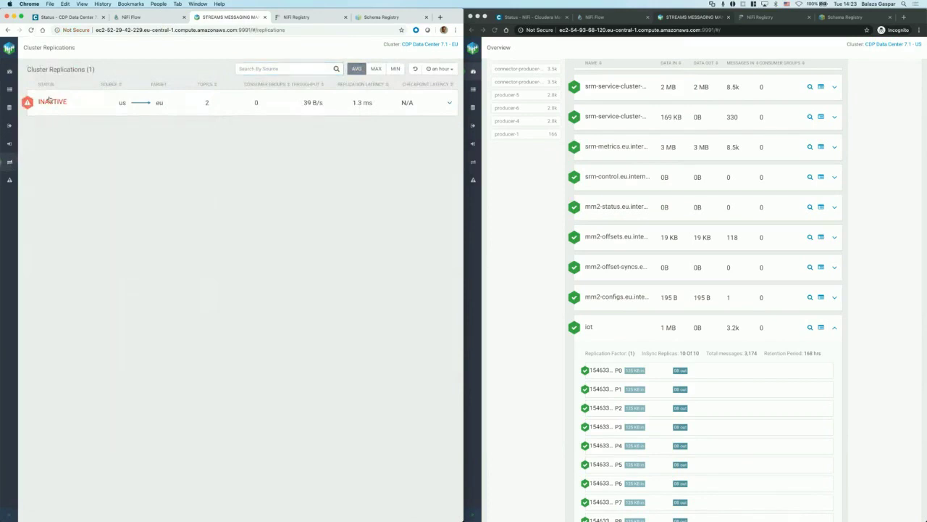
click(472, 161)
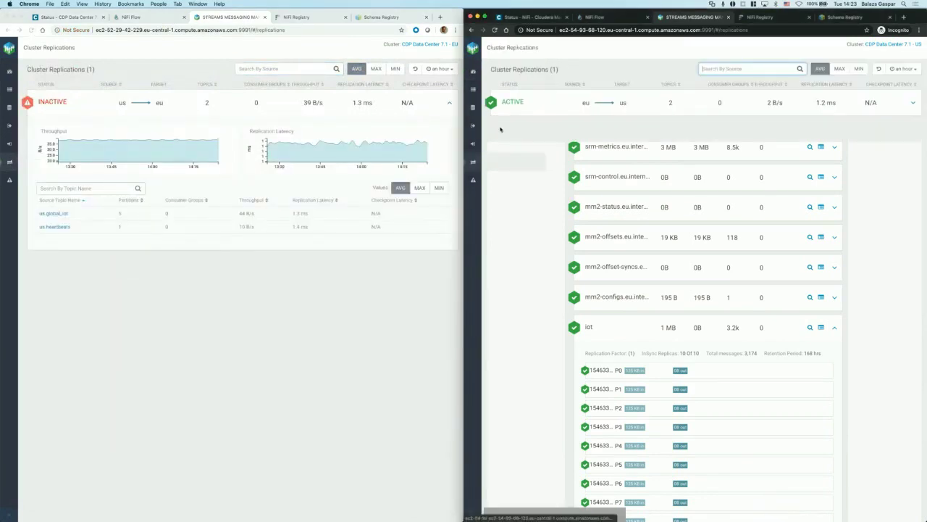
click(513, 102)
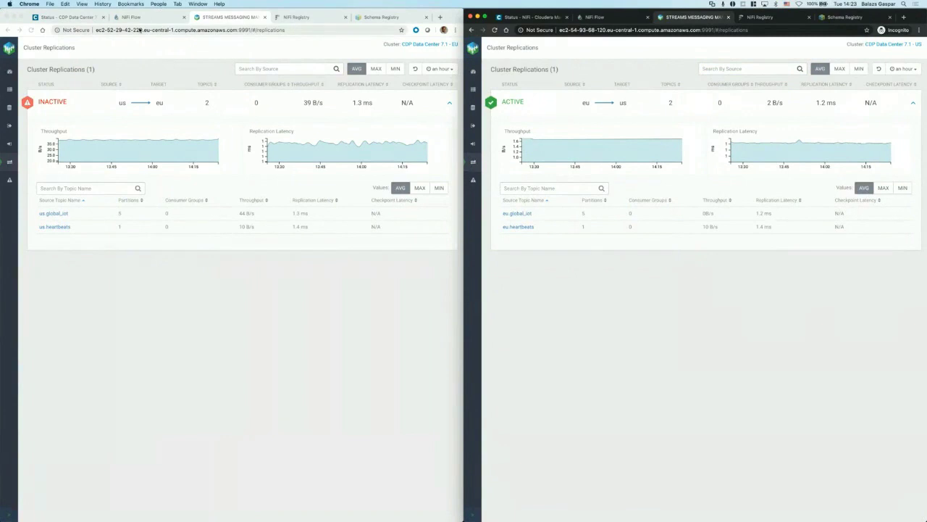
click(32, 29)
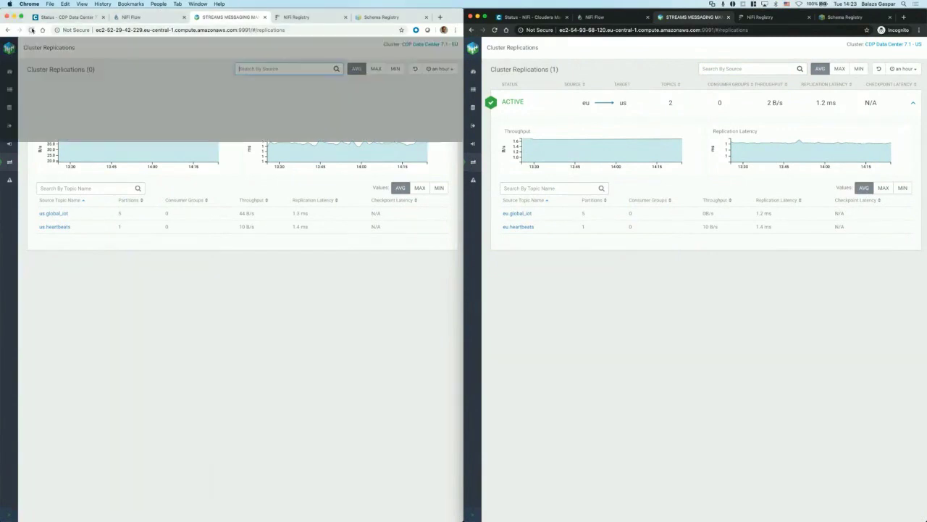
click(48, 102)
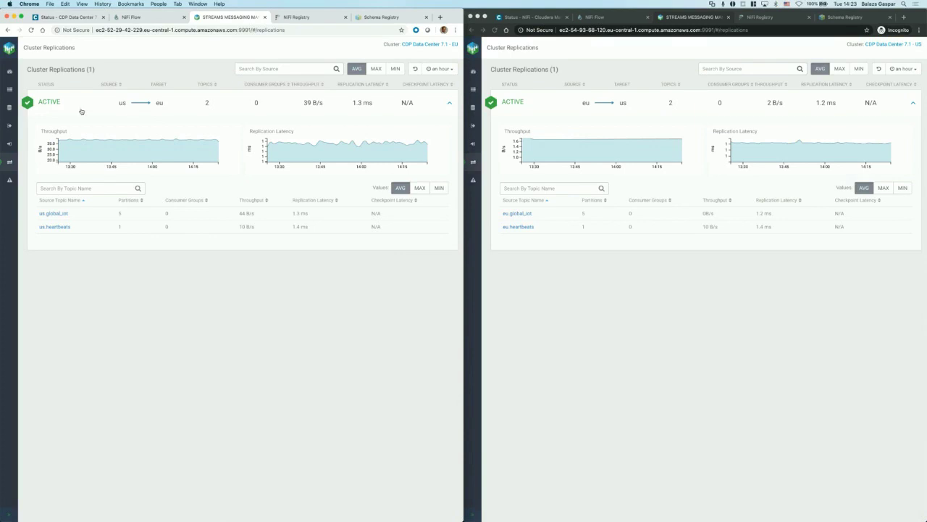
View the Brokers page on both clusters and return both to Cluster Replications.
click(9, 90)
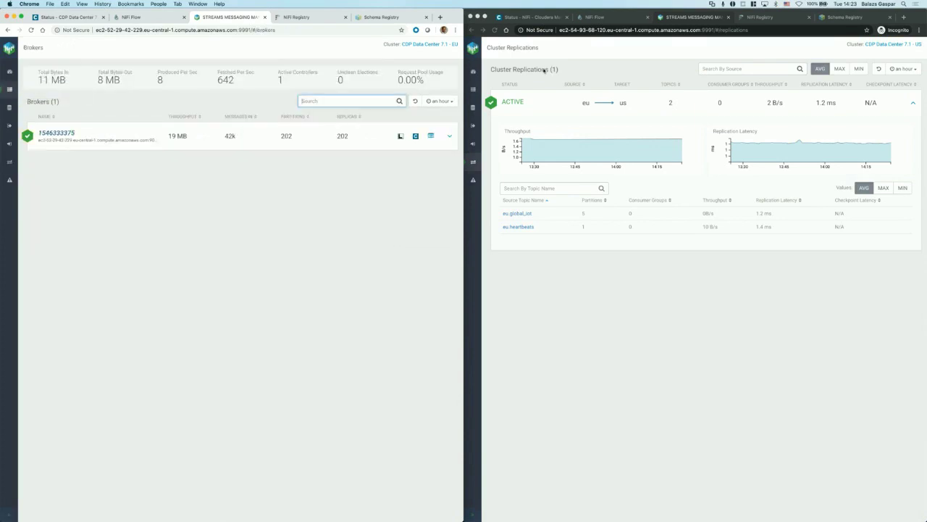
click(473, 89)
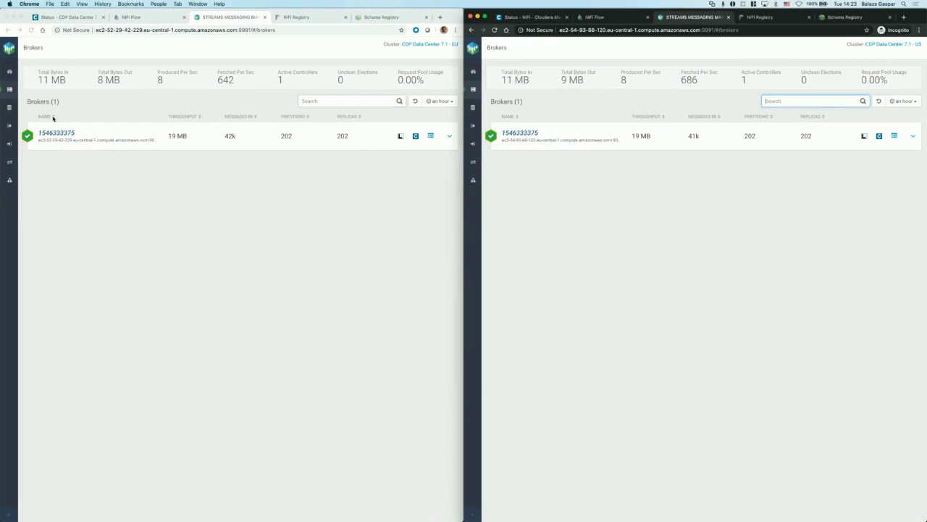
click(10, 162)
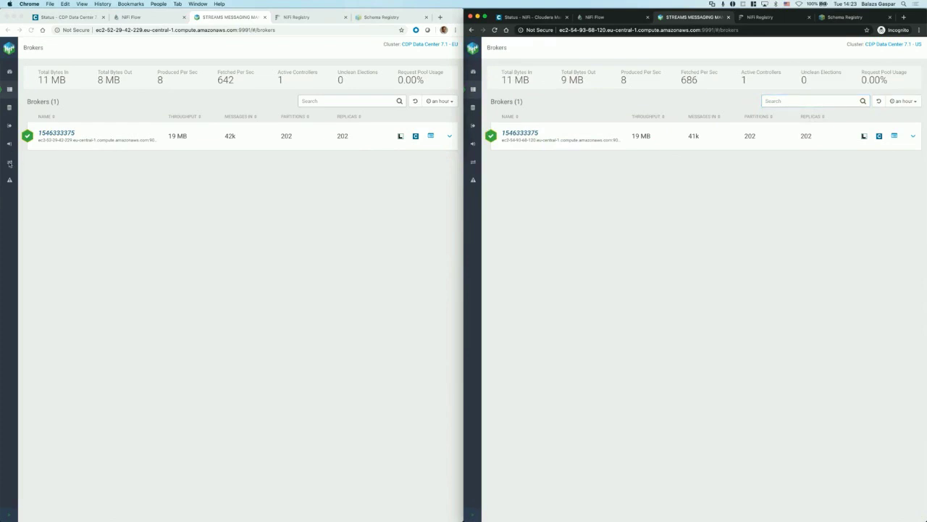
click(475, 165)
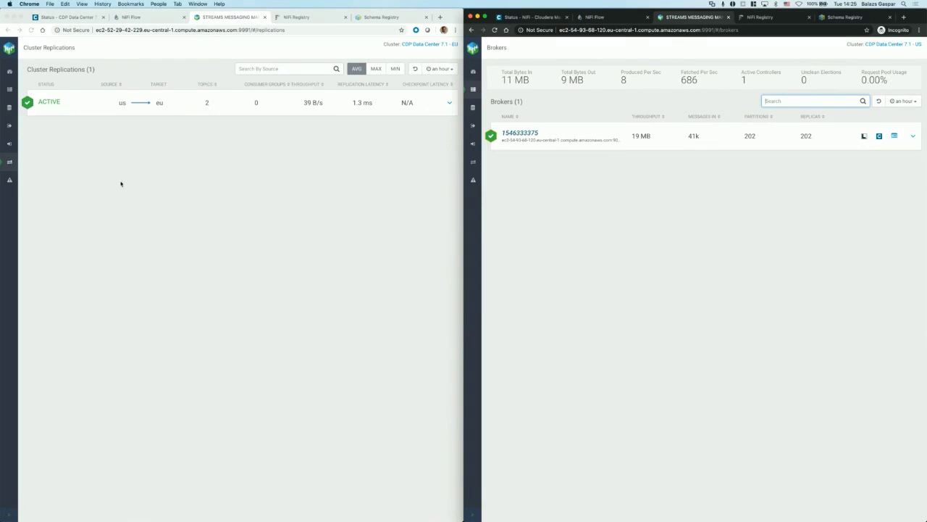
click(473, 162)
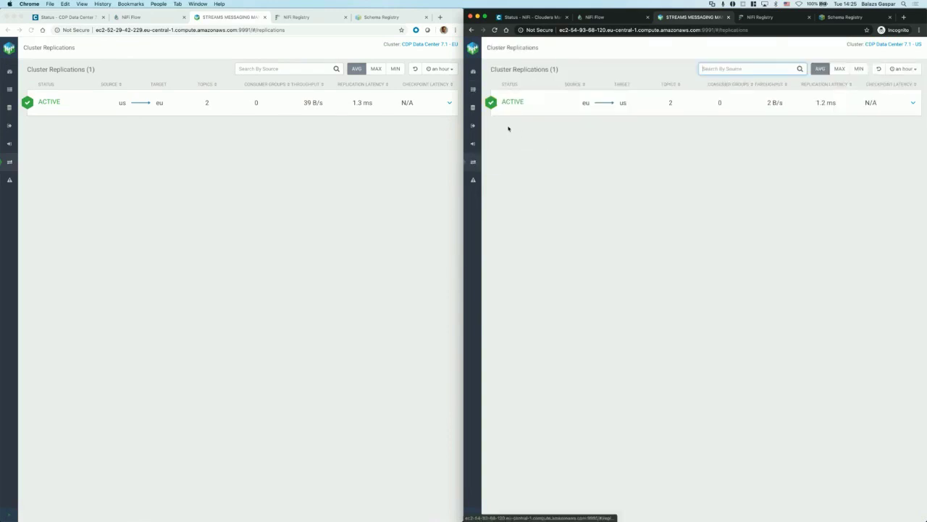
Expand the us to eu replication on the EU cluster and open the us.global_iot topic's metrics.
click(449, 105)
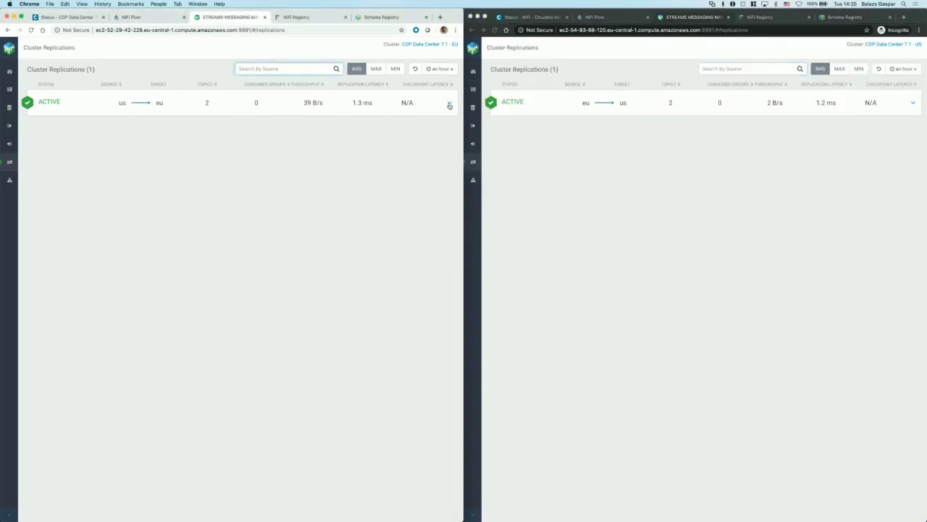
click(450, 104)
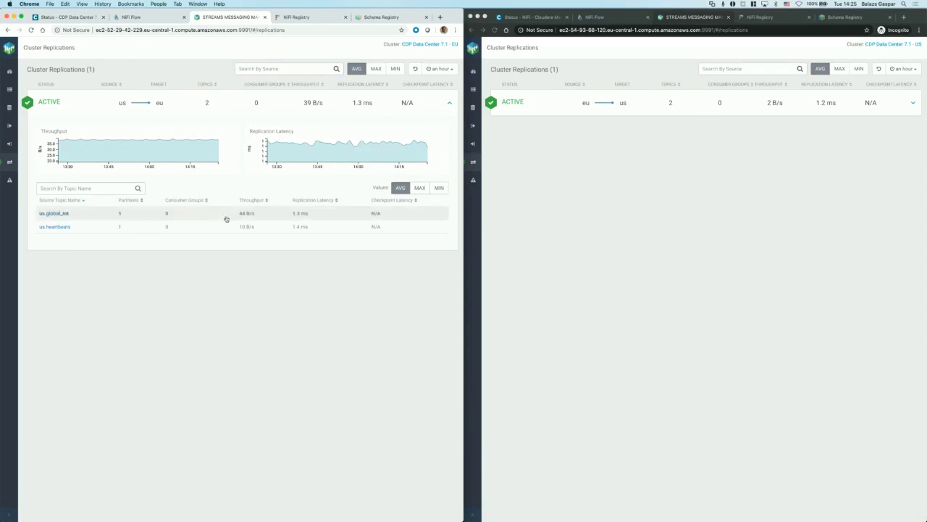
click(58, 214)
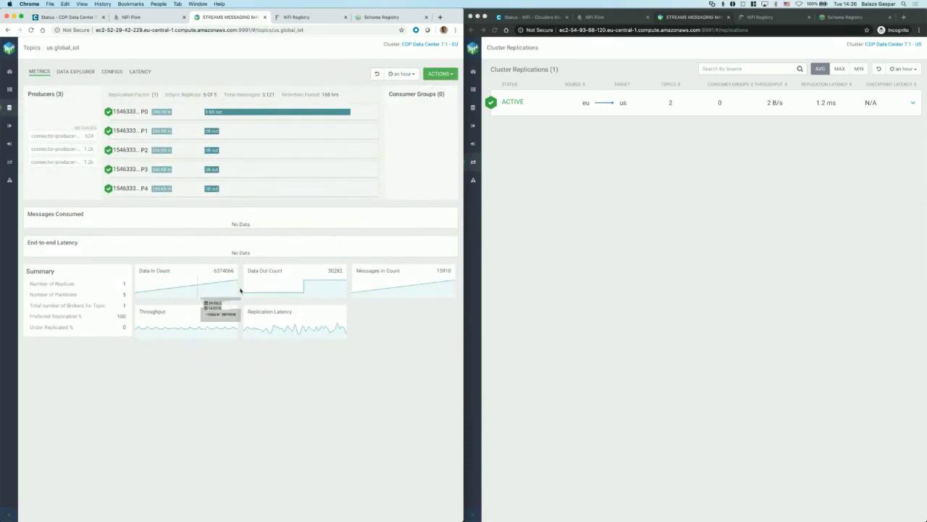
Browse the us.global_iot messages in Data Explorer, view one sensor message's full content, and close it.
click(76, 72)
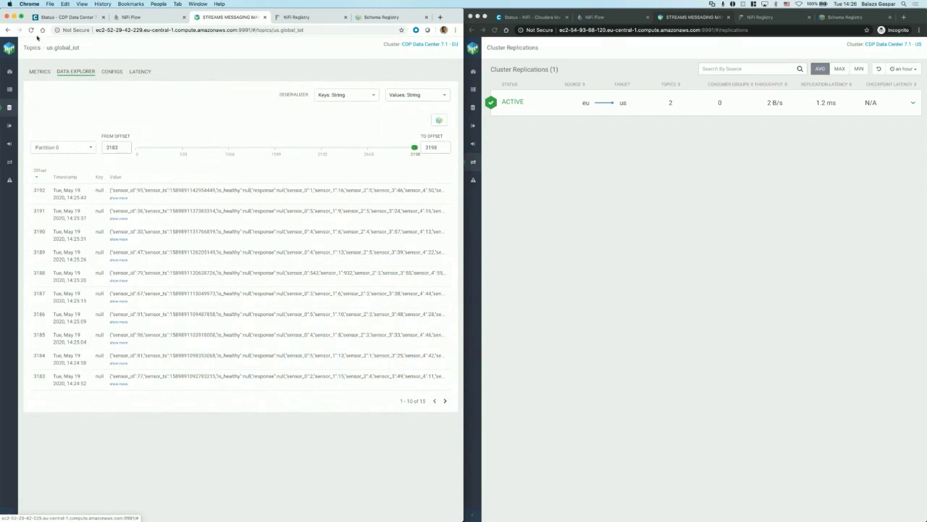
click(39, 71)
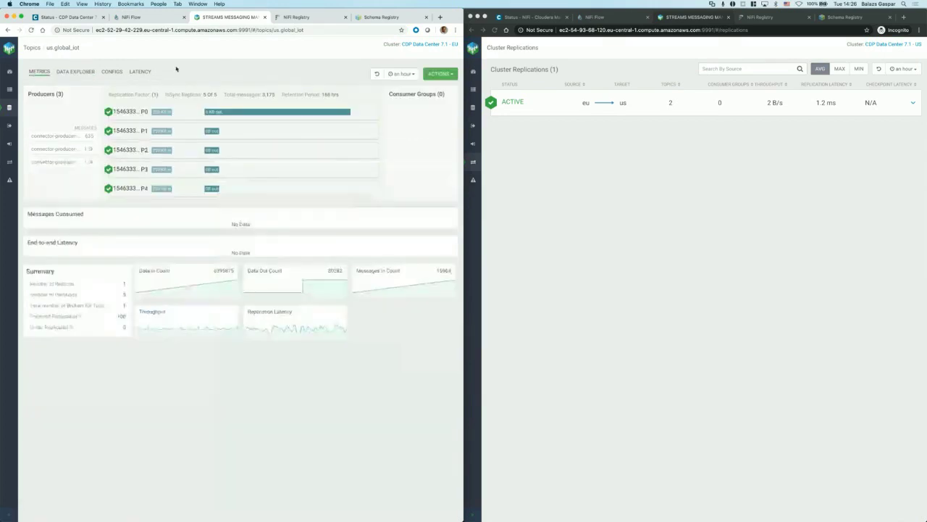
click(78, 71)
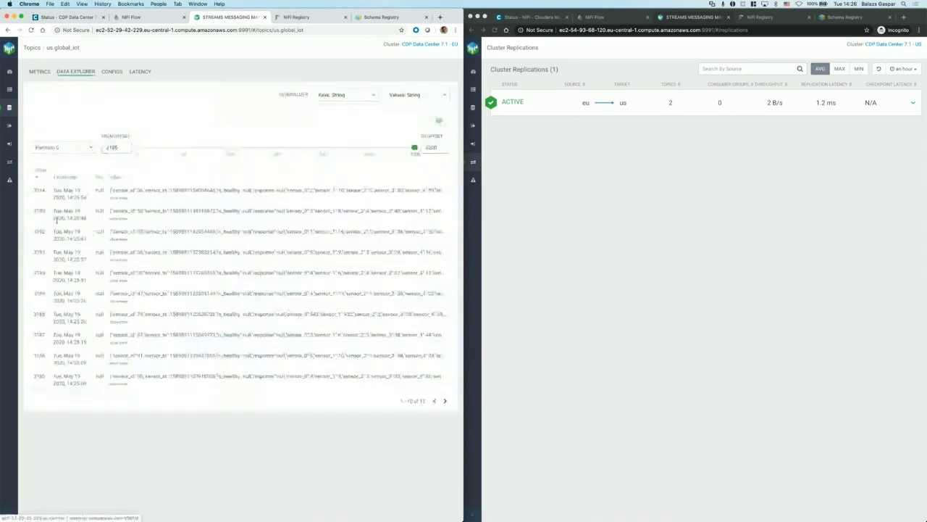
click(117, 199)
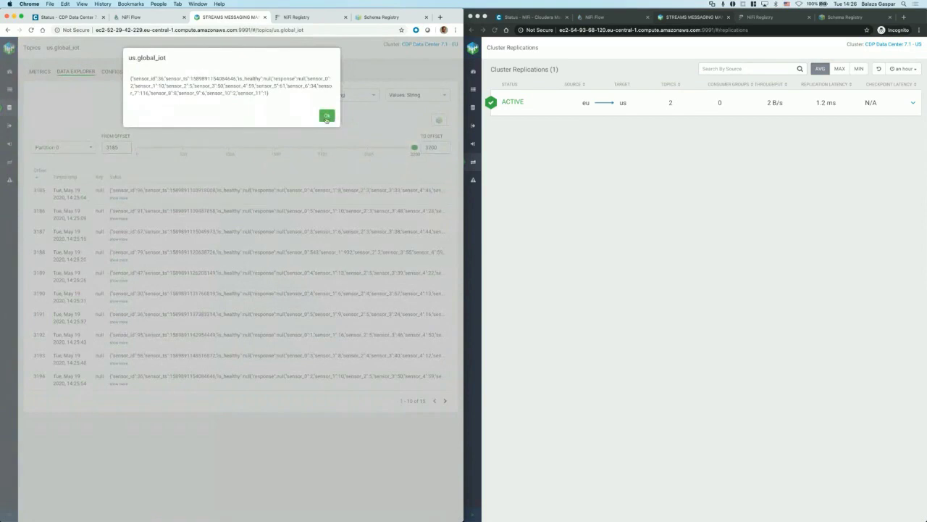
click(327, 119)
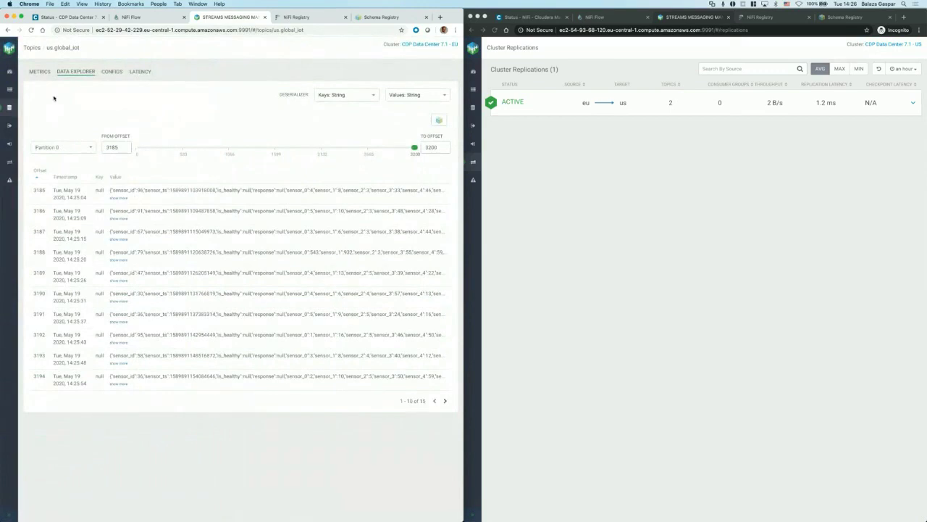
Return the EU cluster to Cluster Replications and expand the us to eu and eu to us replications for comparison.
click(10, 162)
click(167, 105)
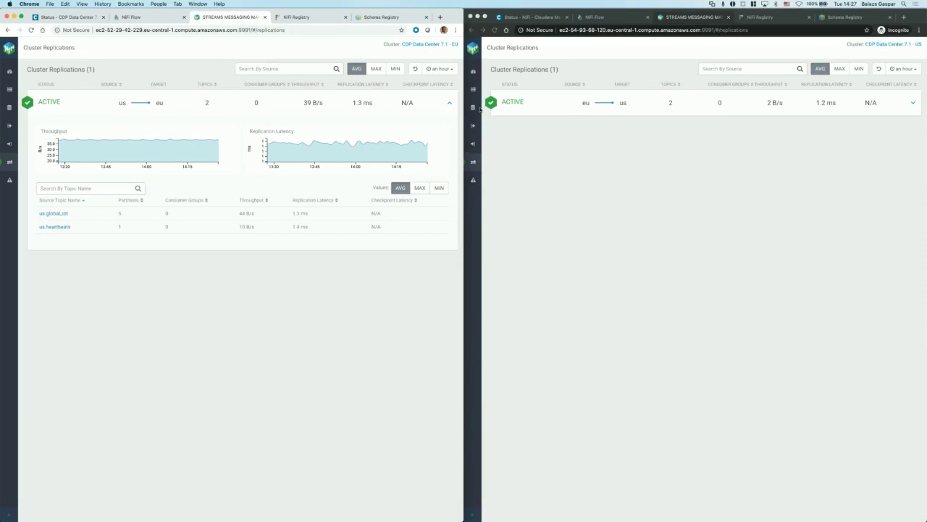
click(510, 110)
click(511, 109)
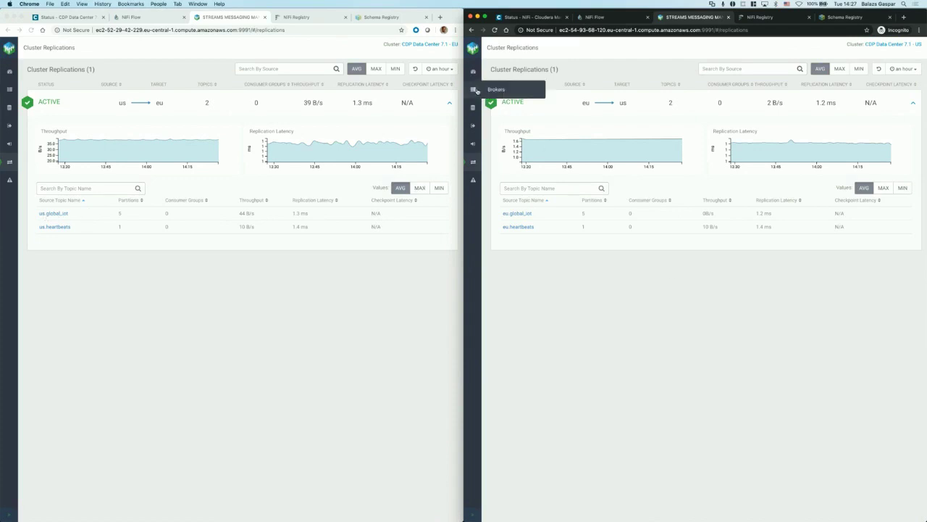
Search the US cluster's topics for iot and expand global_iot to examine its producer and partitions.
click(473, 108)
click(762, 100)
text(iot)
click(522, 164)
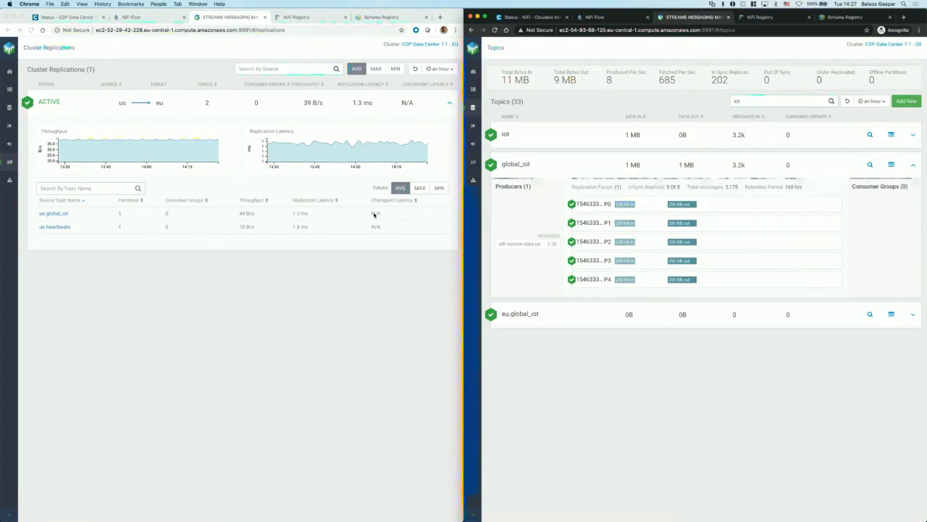
View the us.global_iot topic's metrics on the EU cluster and return both clusters to their Cluster Replications pages.
click(58, 213)
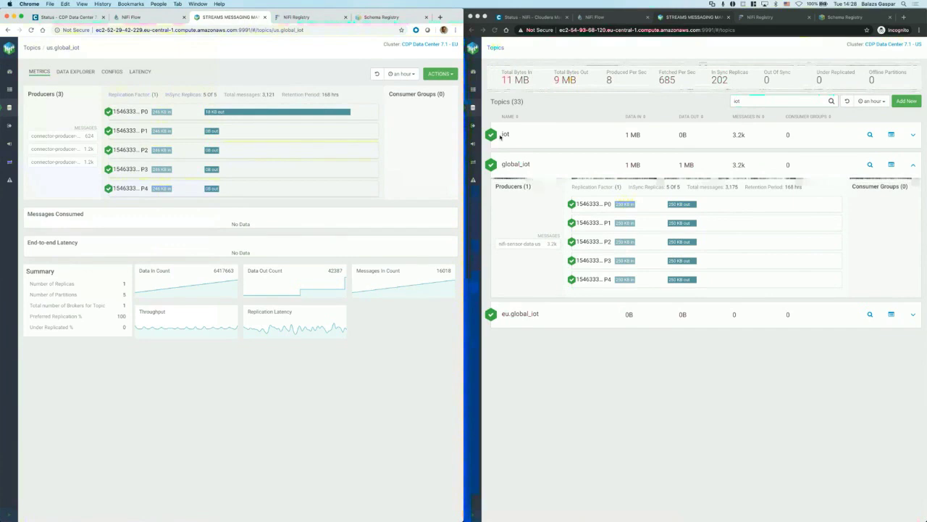
click(475, 164)
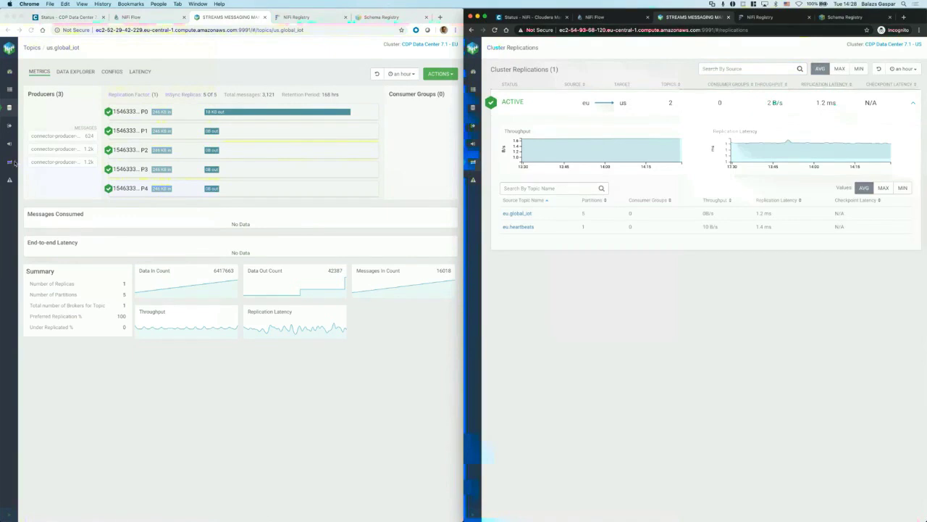
click(9, 161)
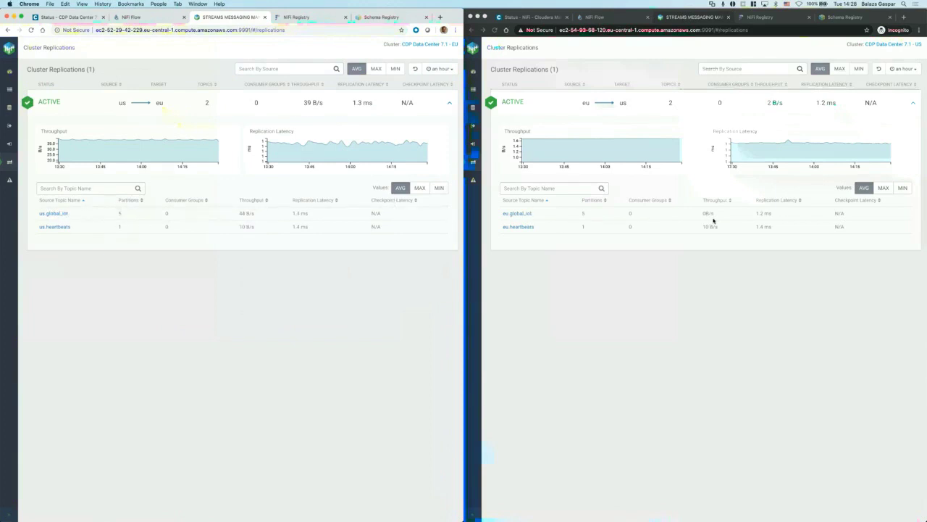
Set the Cluster Replications time range to the last 24 hours on both the EU and US clusters.
mouse_move(207, 159)
click(440, 68)
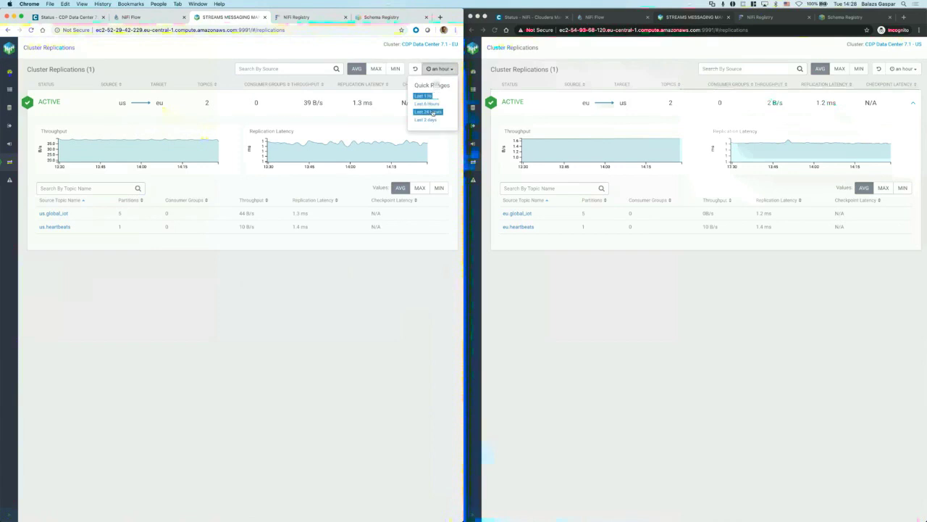
click(433, 111)
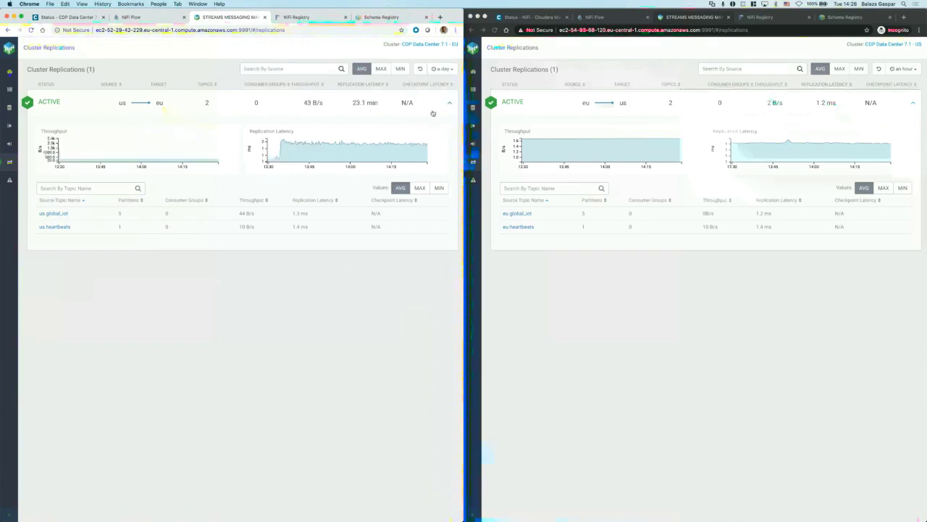
click(901, 68)
click(889, 112)
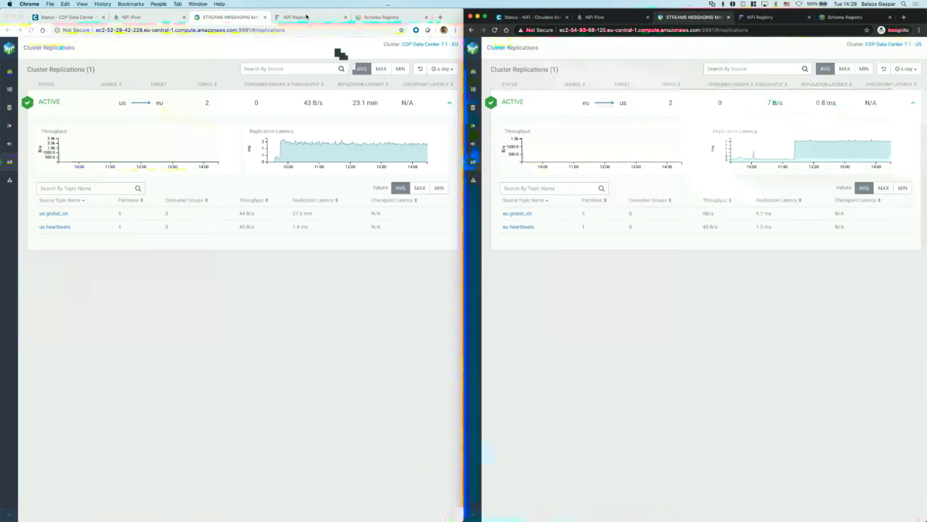
Switch both clusters to NiFi Flow and open the Process Sensor Data US process group on the US cluster.
click(308, 18)
click(126, 18)
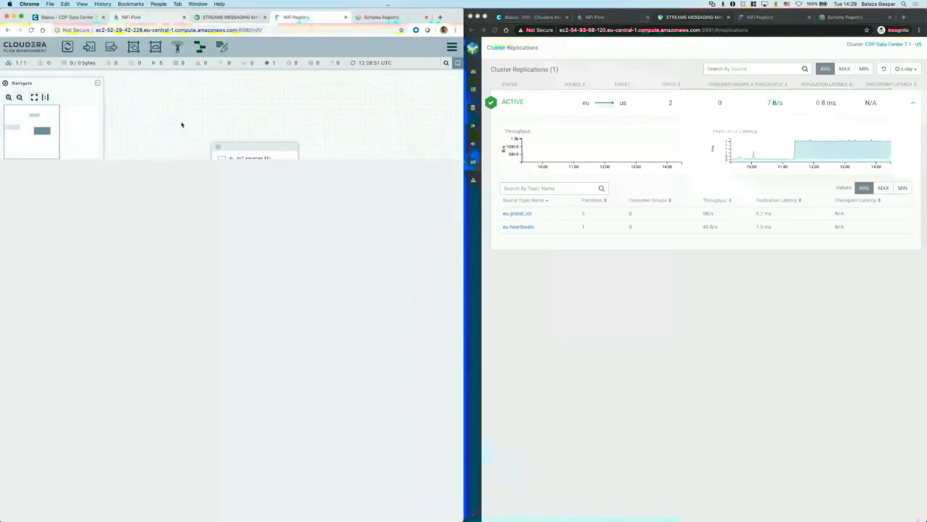
click(593, 17)
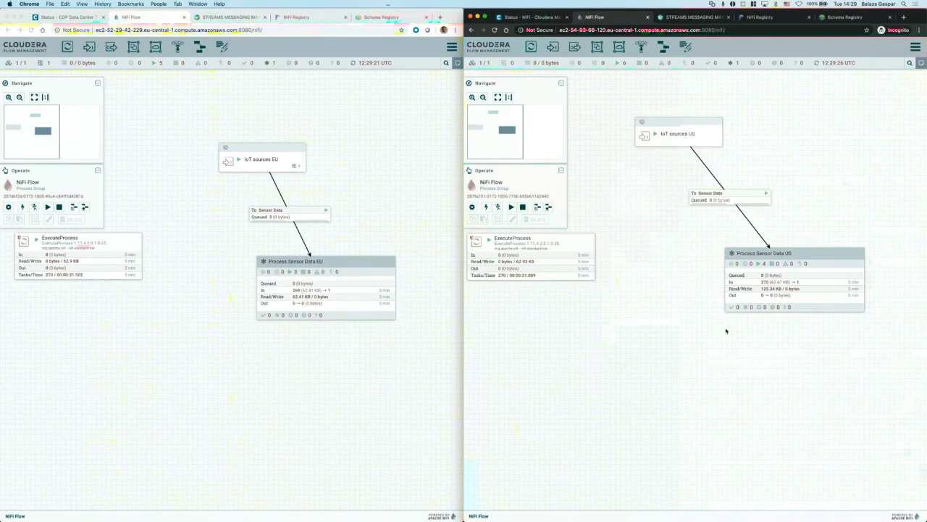
mouse_move(815, 259)
mouse_move(698, 129)
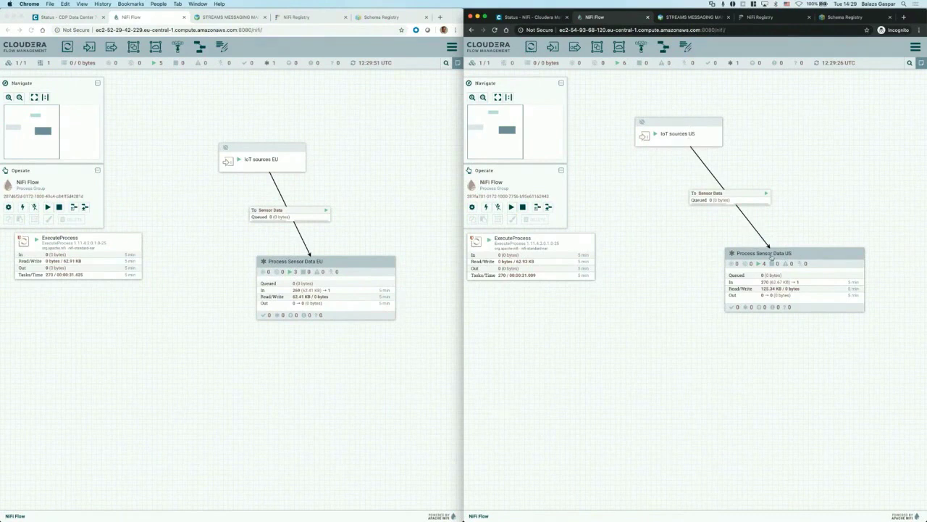
double_click(803, 259)
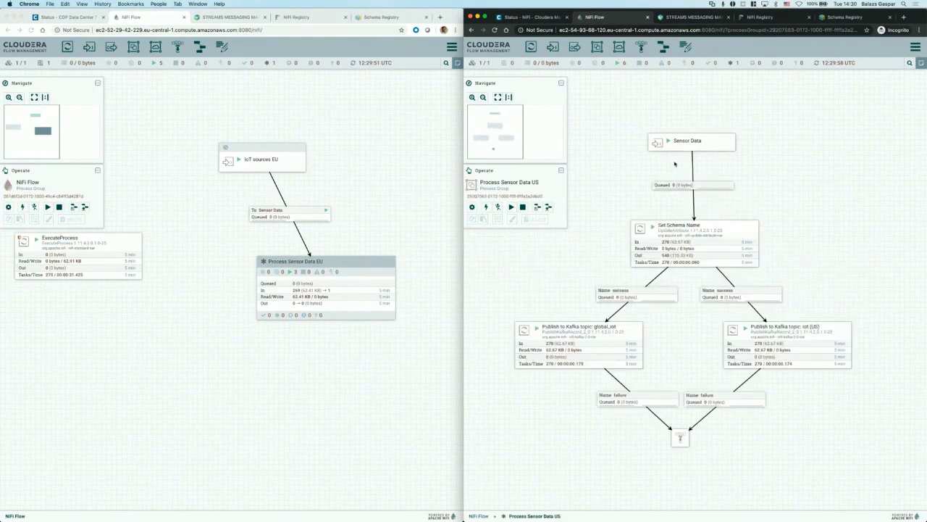
Inspect the properties of the US flow's global_iot and iot (US) Kafka publishing processors, closing each dialog.
mouse_move(700, 228)
mouse_move(785, 342)
mouse_move(581, 345)
double_click(579, 346)
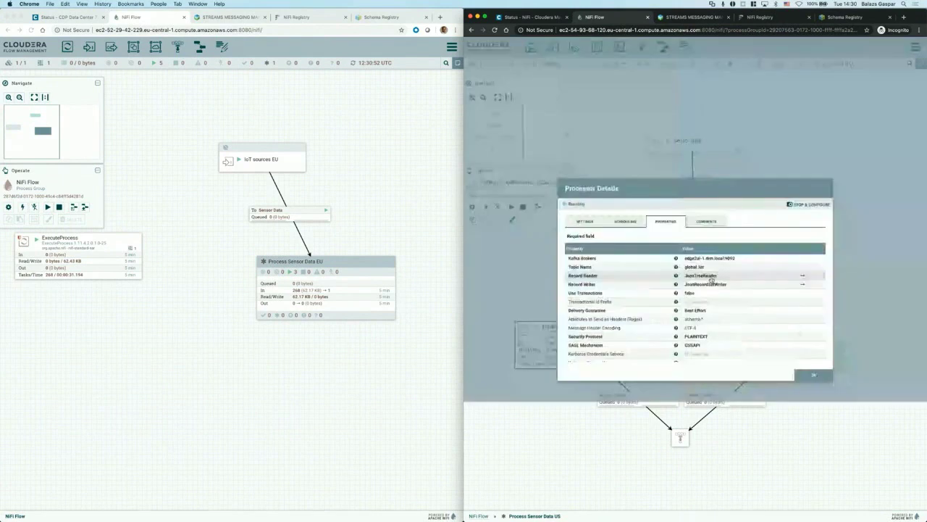
click(811, 375)
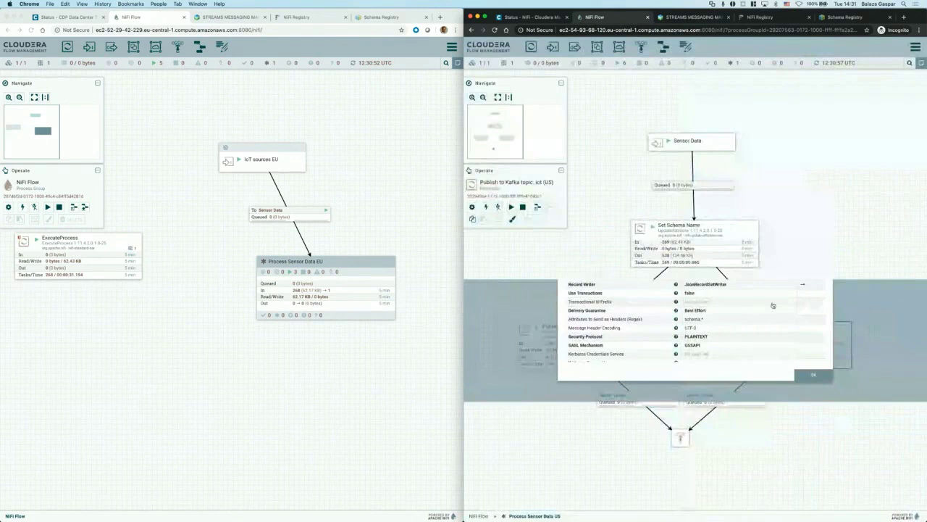
double_click(837, 339)
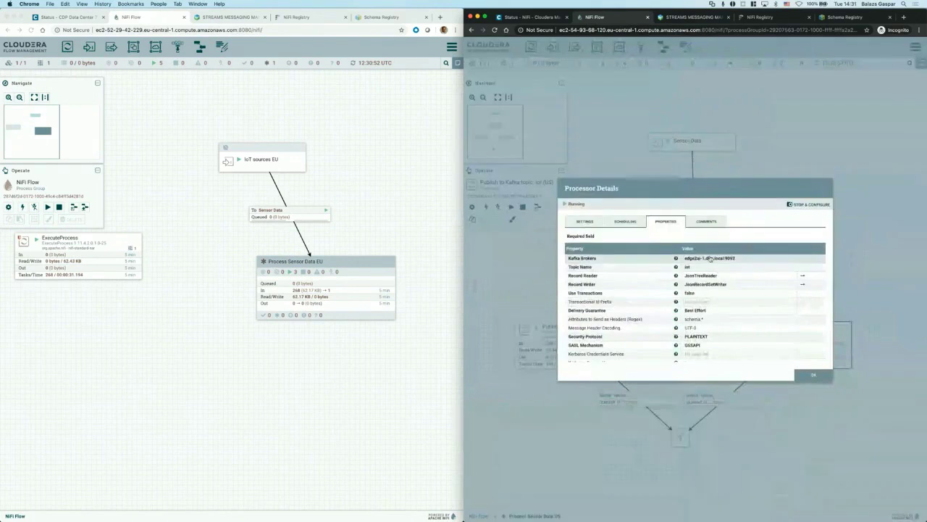
click(811, 374)
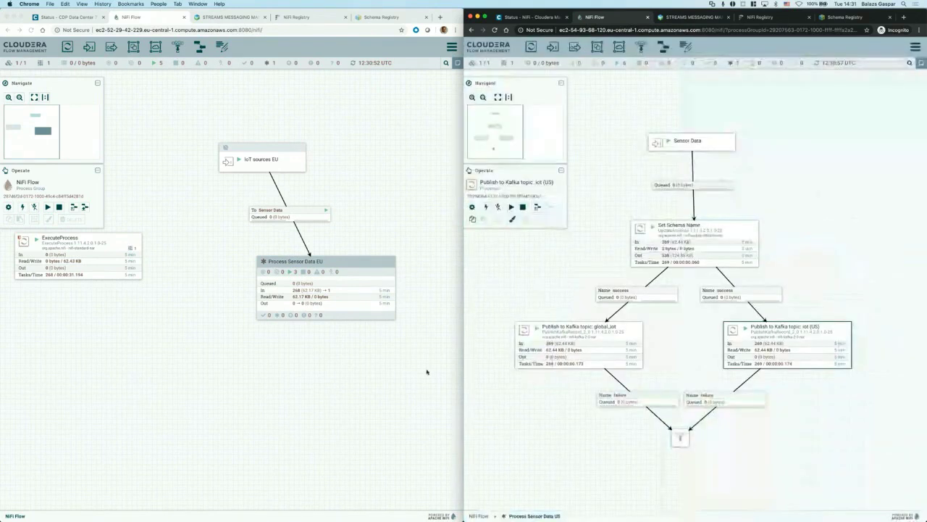
Open the Process Sensor Data EU group and shift its Publish to Kafka topic: iot (EU) processor to the right.
double_click(325, 289)
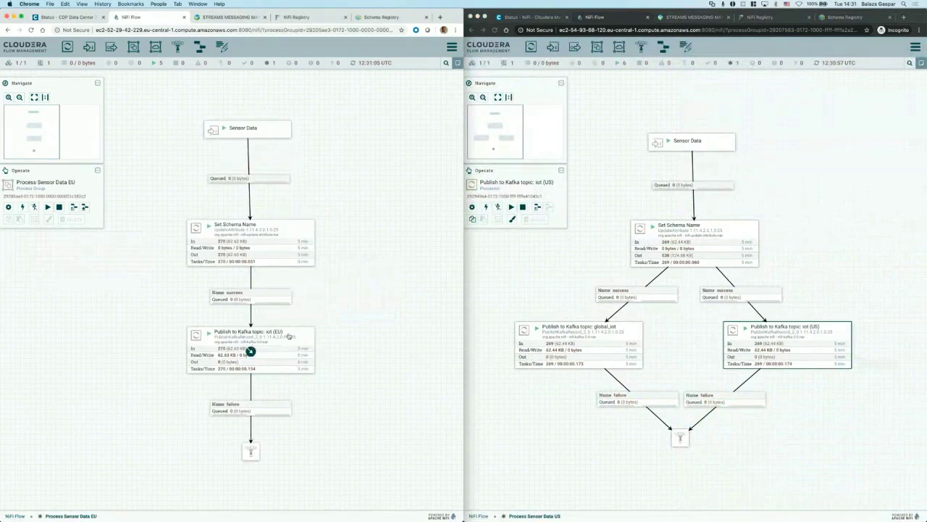
drag(249, 351, 313, 351)
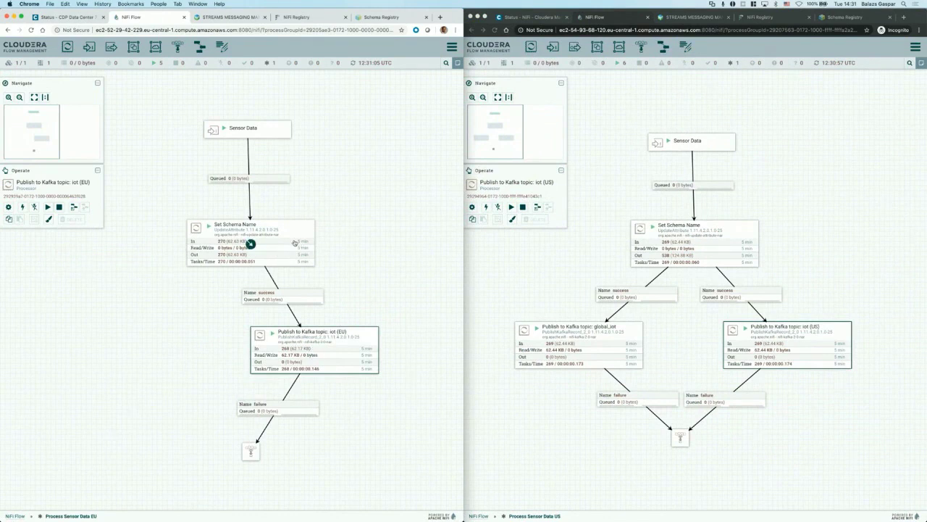
View the data provenance of the Publish to Kafka topic: iot (EU) processor and close the list.
right_click(364, 333)
click(383, 360)
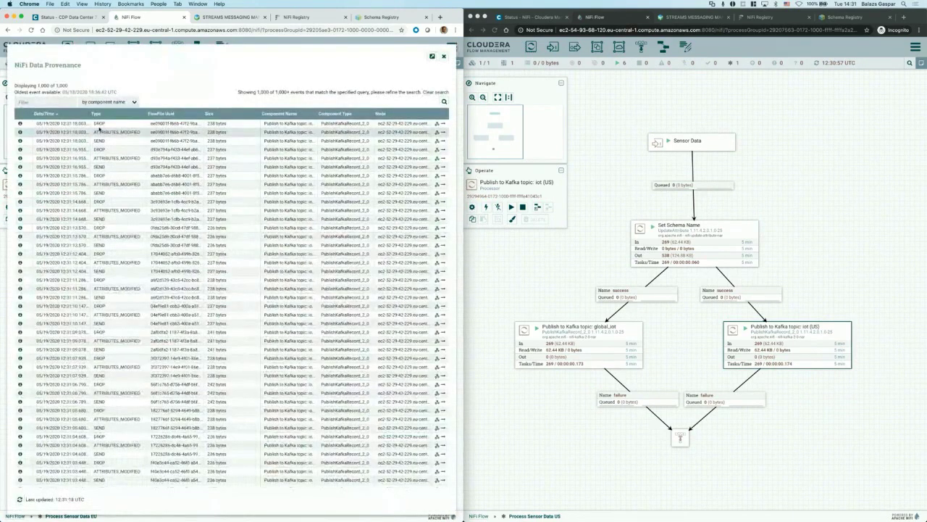
click(76, 133)
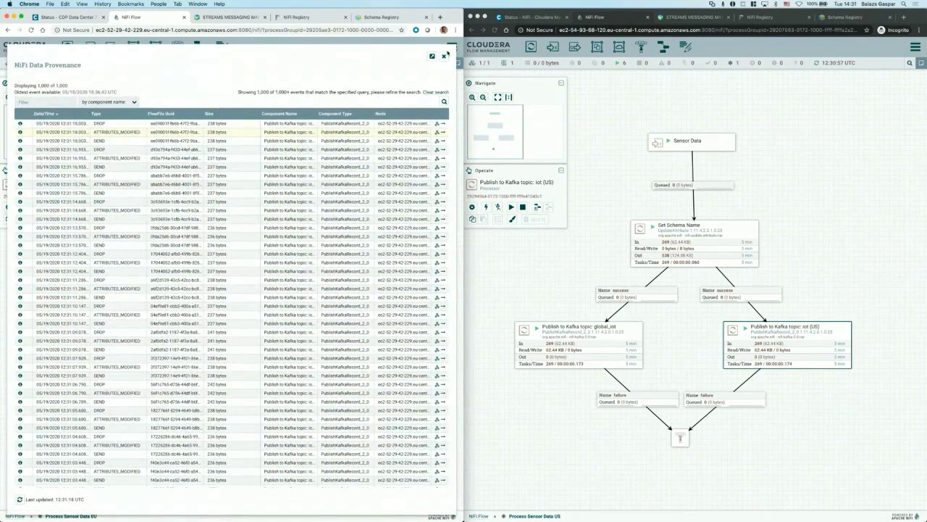
click(444, 55)
Open the data provenance of the EU Set Schema Name processor, view the newest event's content, and close everything.
right_click(293, 226)
click(313, 251)
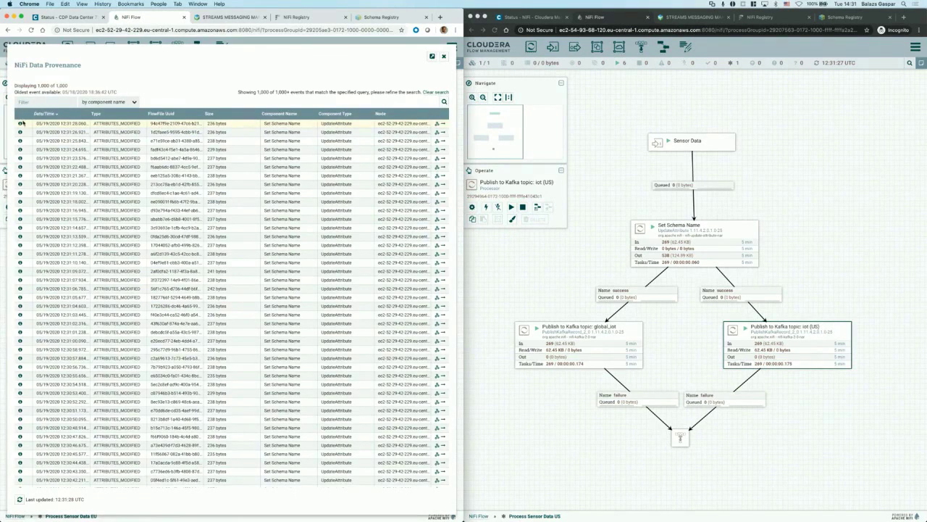
click(21, 124)
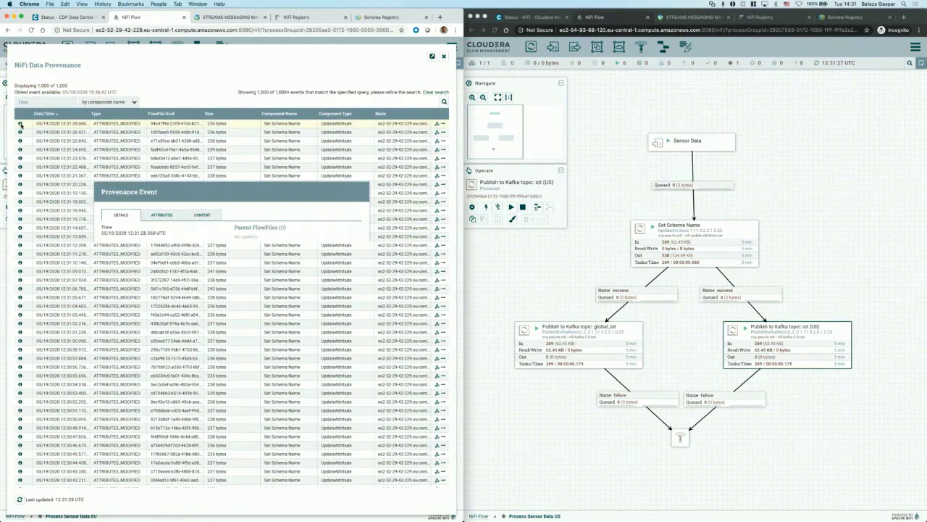
click(195, 216)
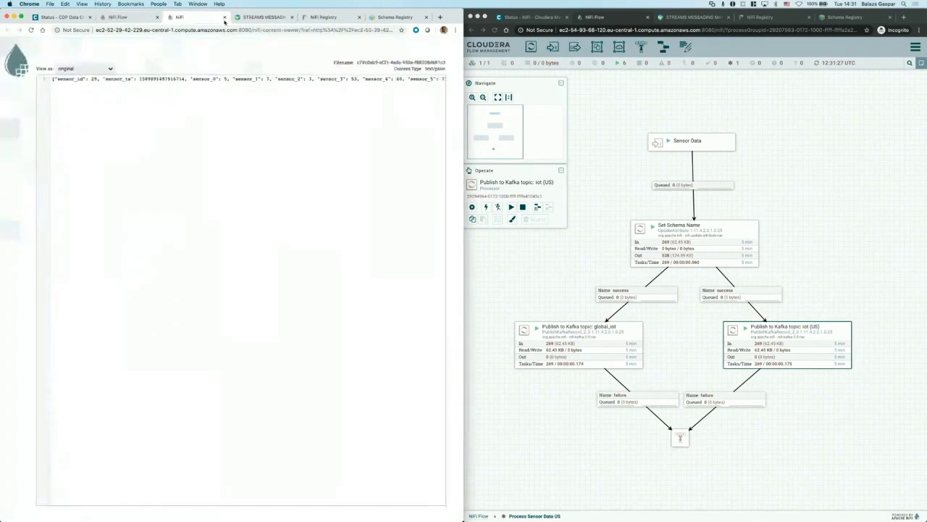
click(225, 18)
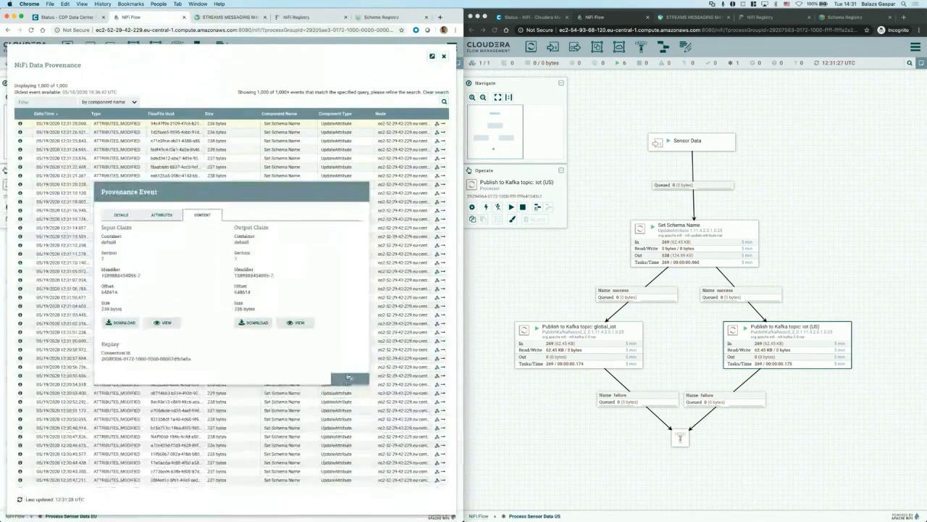
click(348, 378)
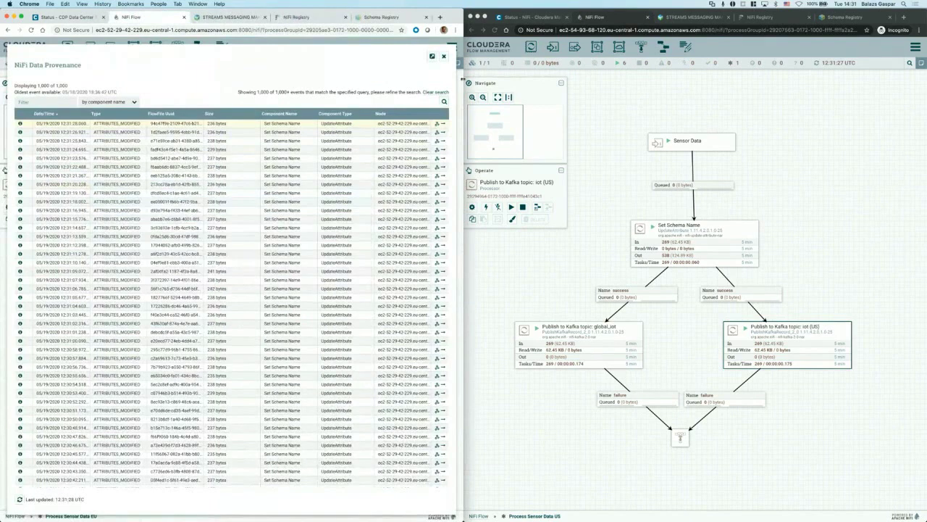
click(445, 57)
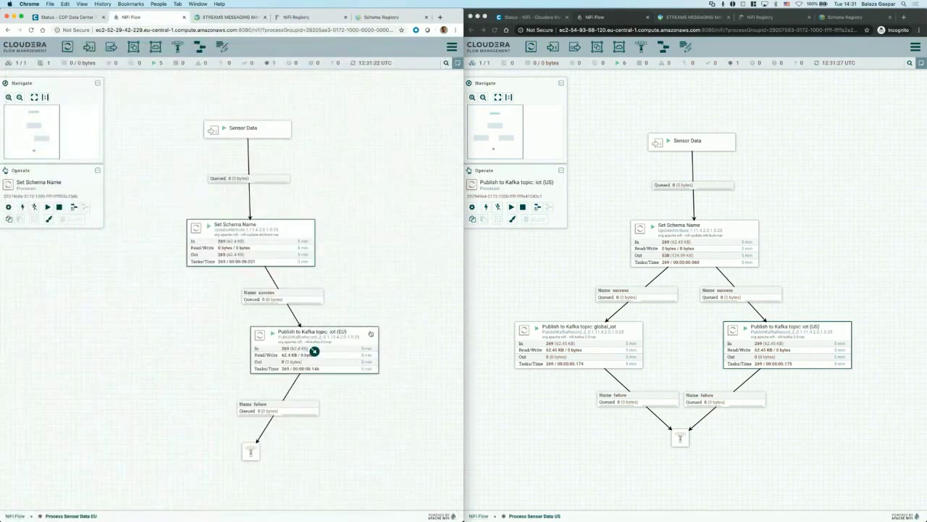
Duplicate the Publish to Kafka topic: iot (EU) processor and place the copy on the empty canvas to its left.
click(314, 351)
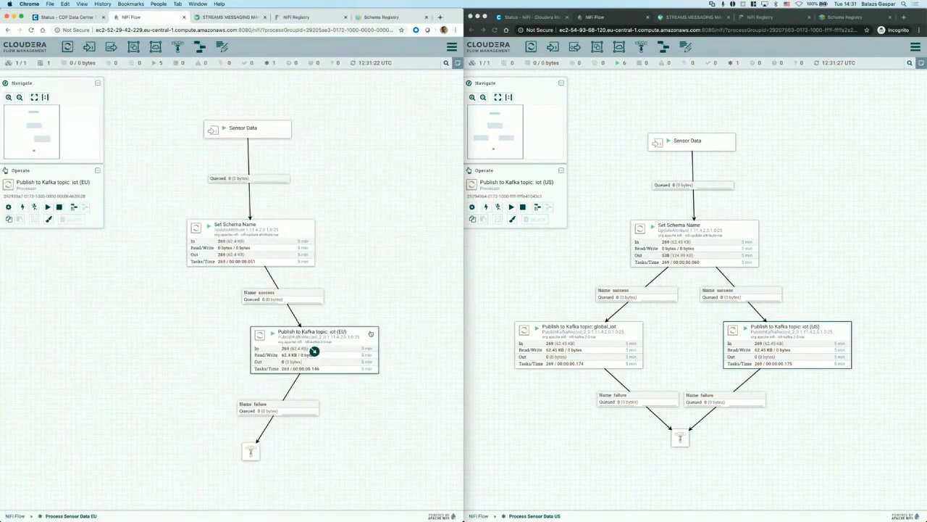
key(super+c)
key(super+v)
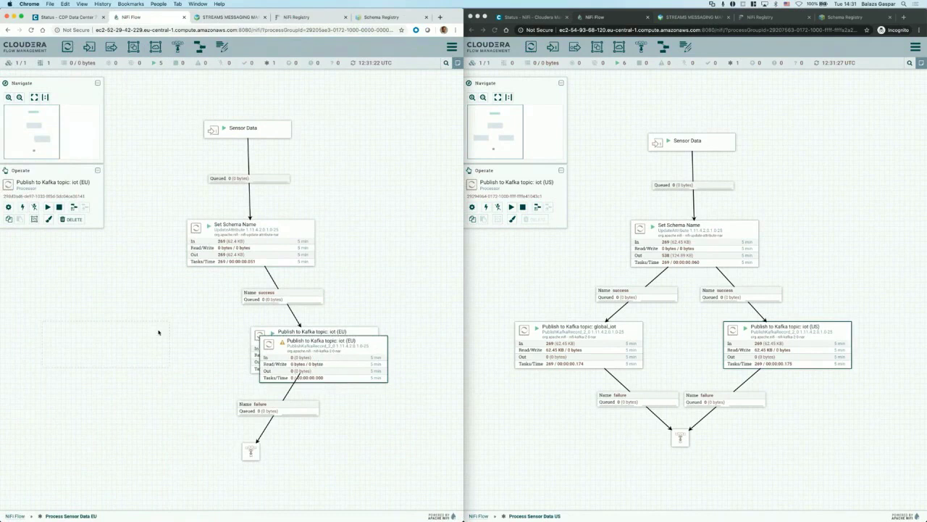
drag(158, 332, 159, 333)
Rename the copied processor as Publish to Kafka topic: global_iot and set its Topic Name property to global_iot.
double_click(158, 333)
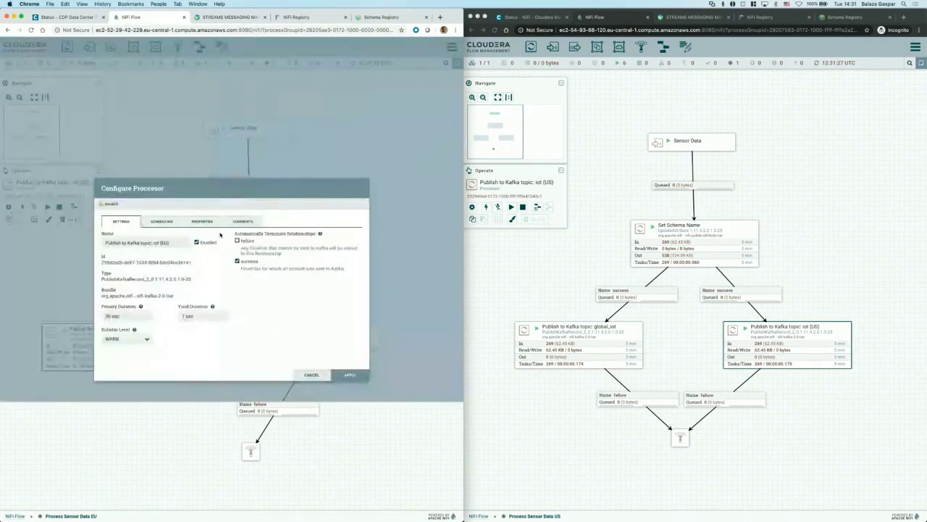
drag(161, 243, 209, 247)
key(BackSpace)
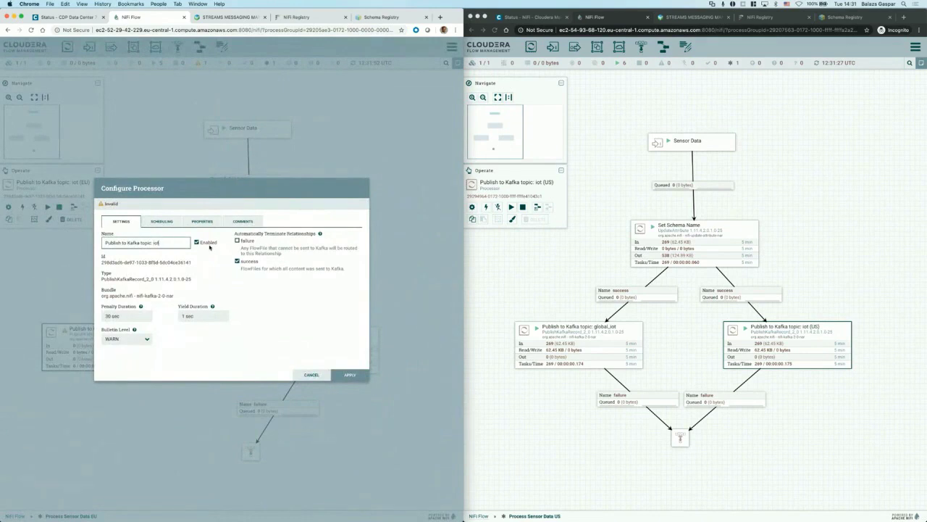
text(global_)
click(204, 221)
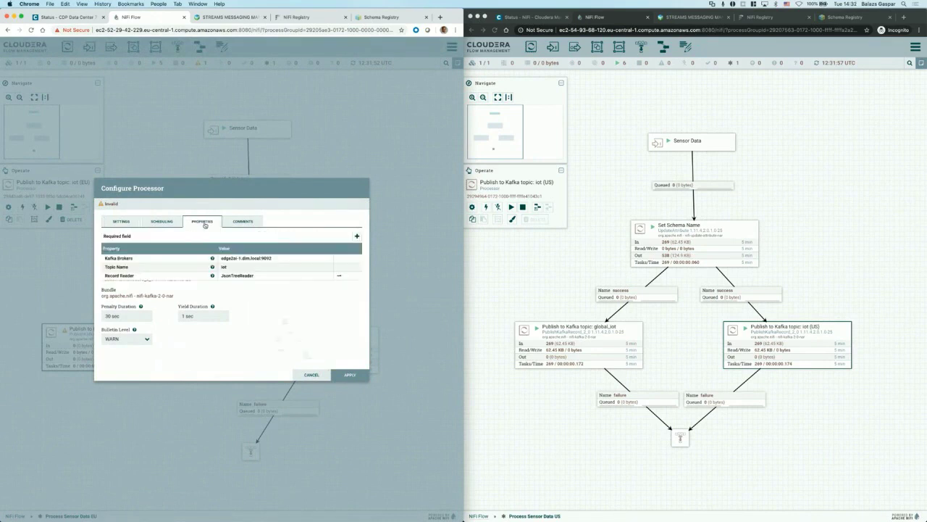
click(234, 267)
text(global_iot)
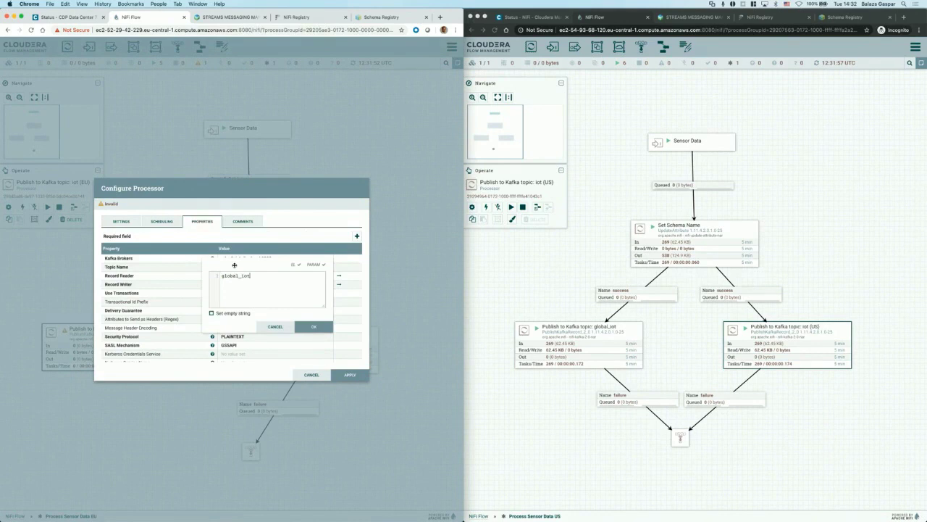
click(313, 327)
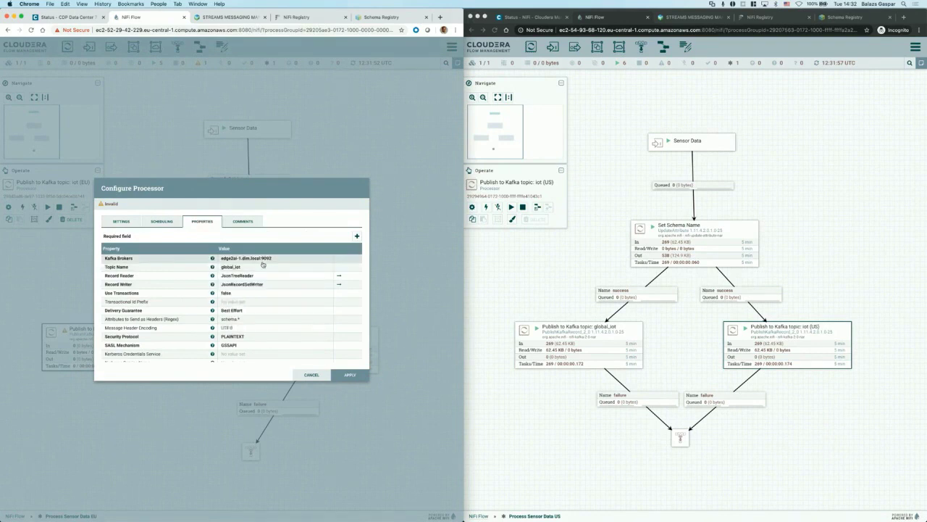
click(349, 376)
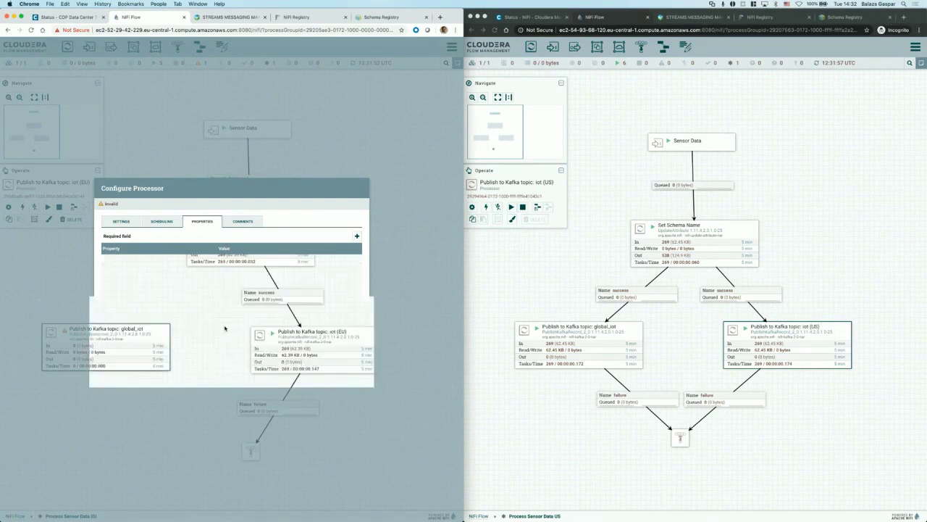
Connect the EU global_iot publisher to the funnel for failure, and Set Schema Name to that publisher for success.
drag(108, 349, 250, 450)
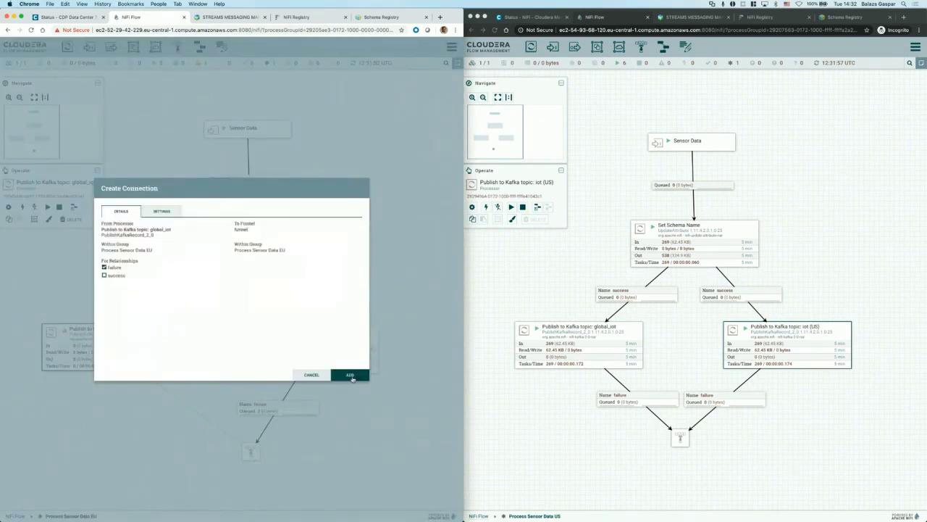
click(351, 374)
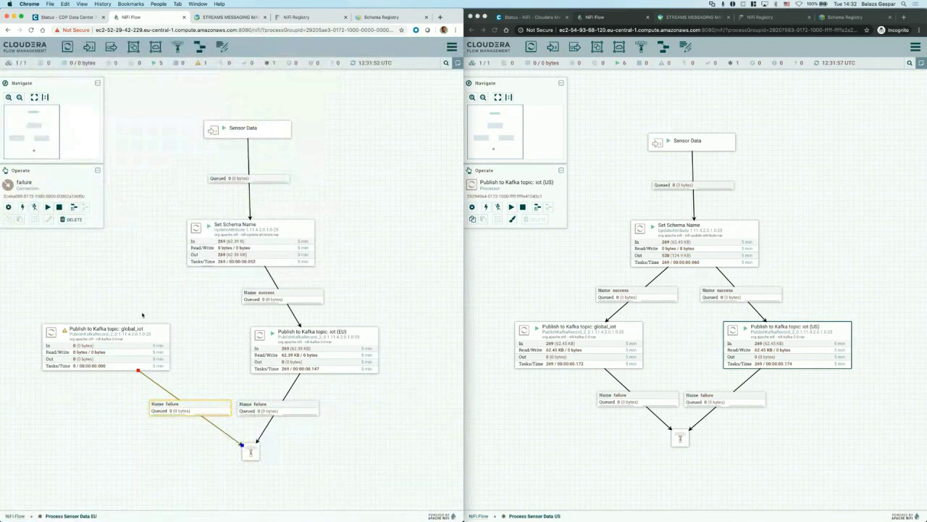
drag(250, 239, 116, 344)
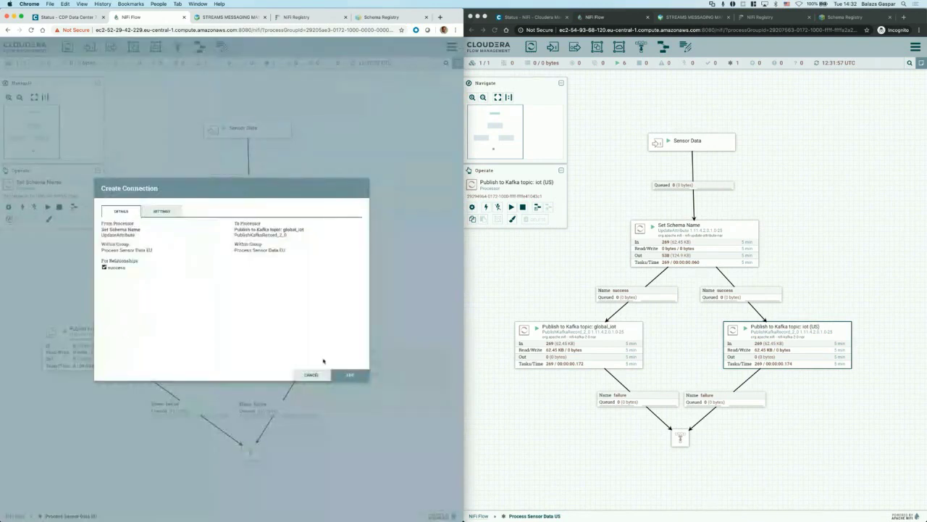
click(350, 376)
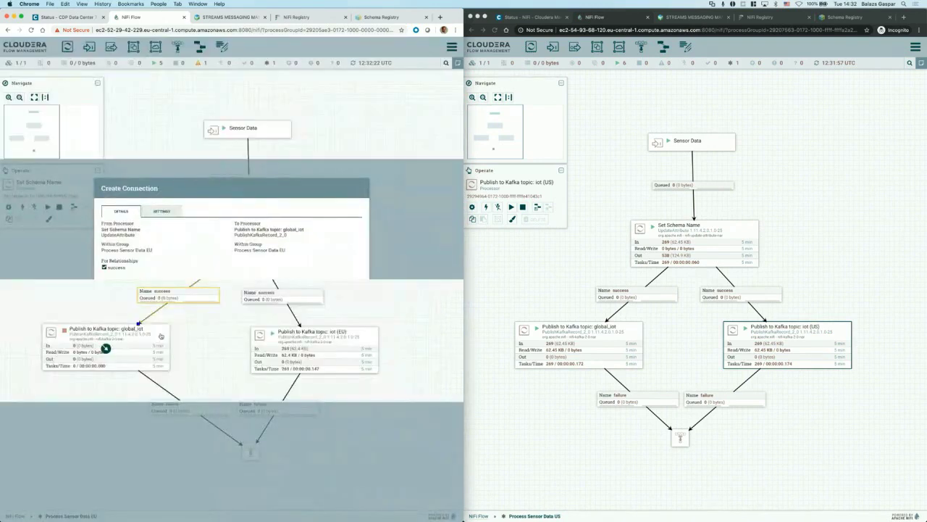
Start the Publish to Kafka topic: global_iot processor in the EU flow, clear the selection and reload the flow page.
click(159, 335)
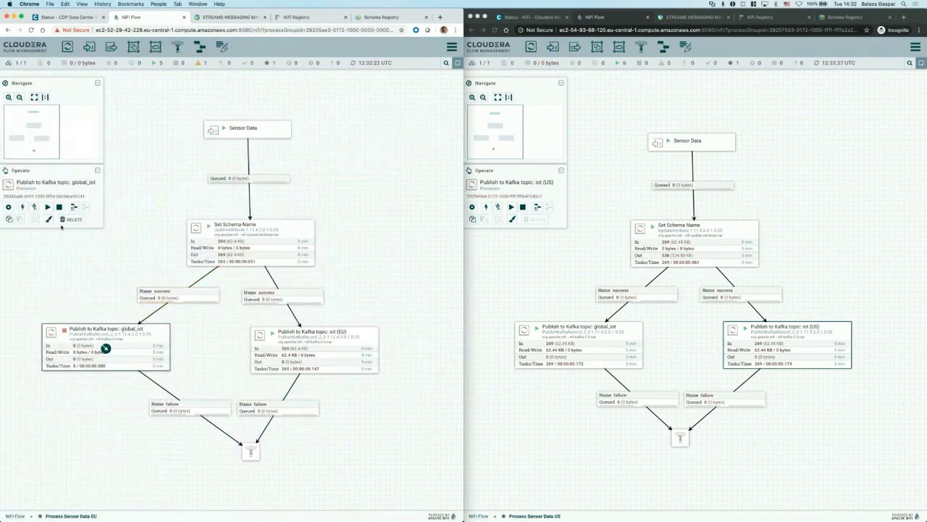
click(48, 208)
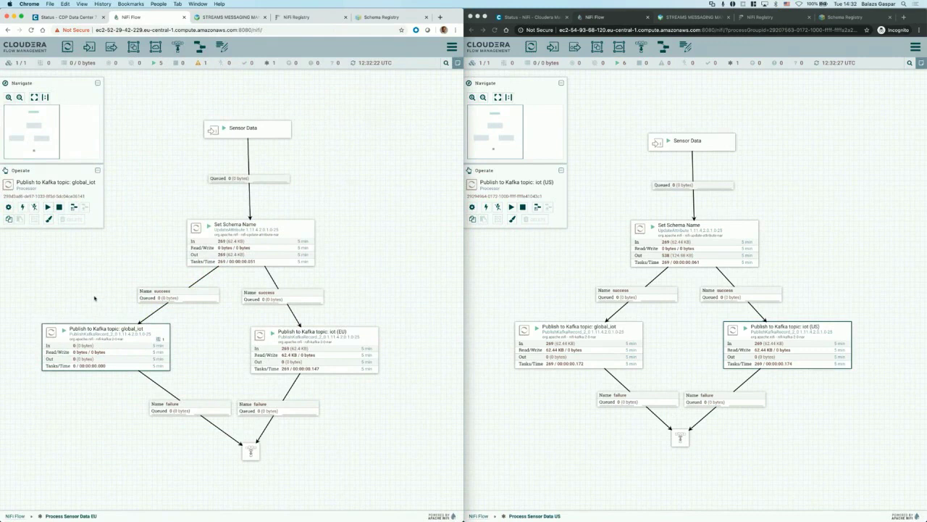
click(140, 364)
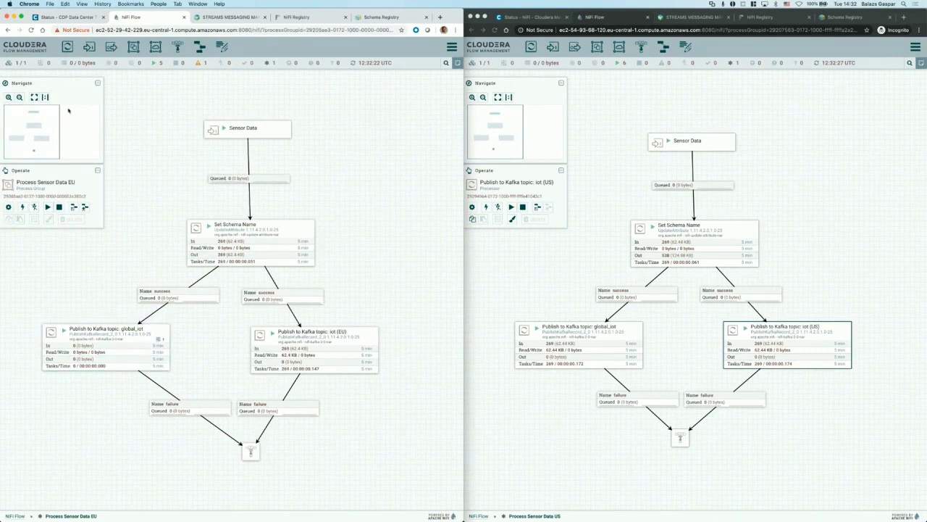
click(31, 31)
Show the Cluster Replications pages of both the US and EU clusters and refresh the US replication metrics.
click(679, 17)
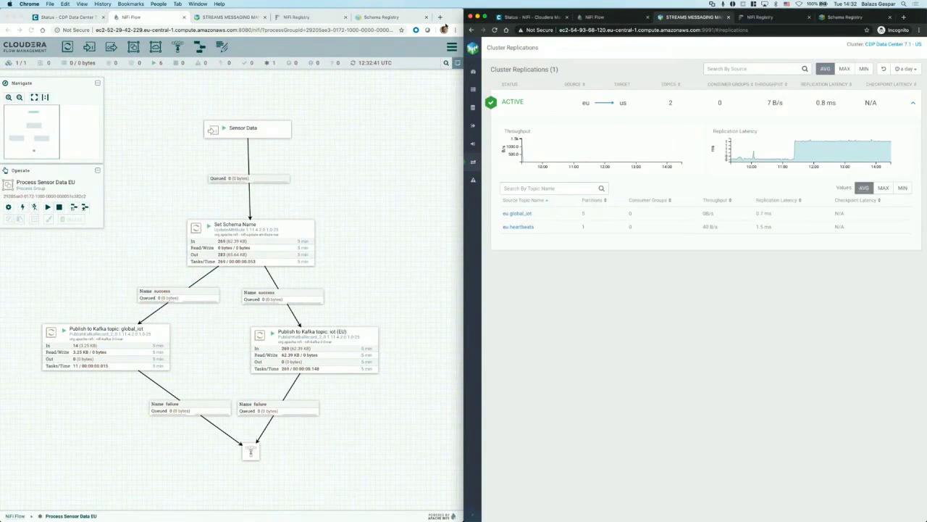
click(241, 16)
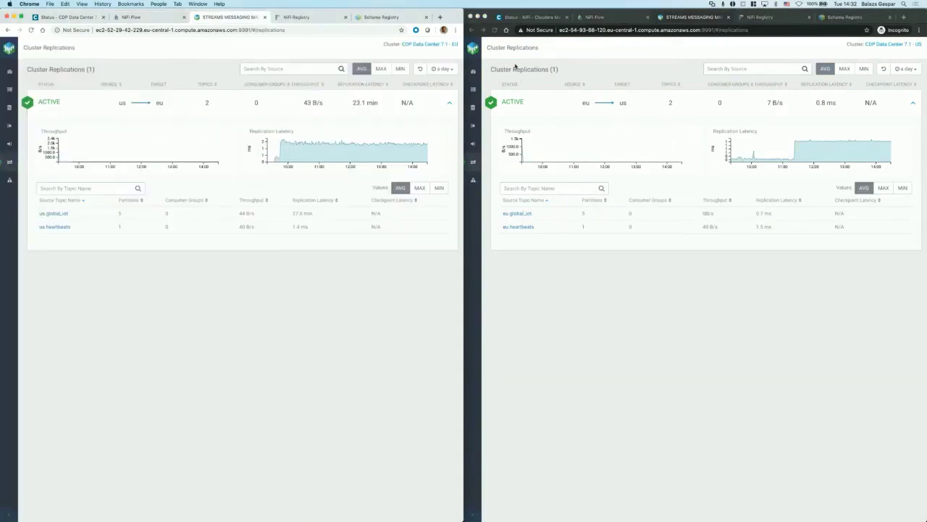
click(884, 69)
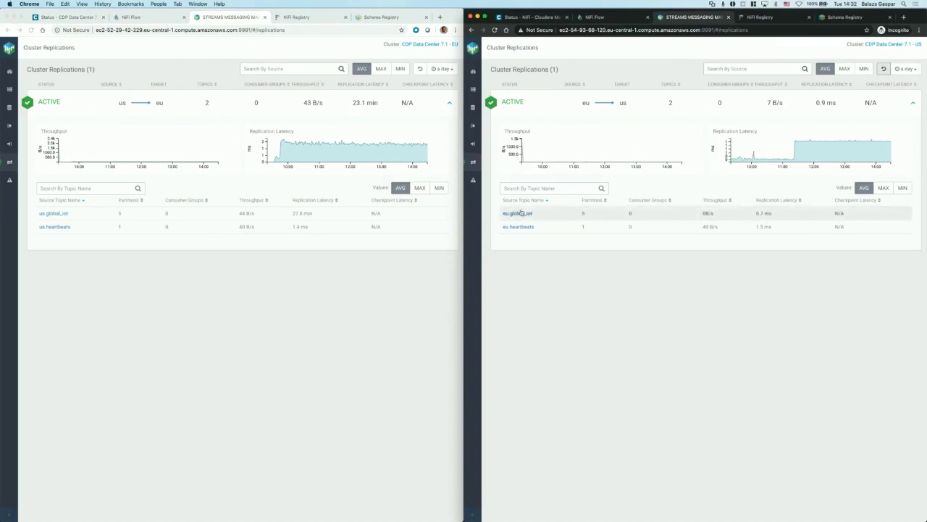
Examine the replicated eu.global_iot messages on the US cluster, sorted by descending offset, and reload them for newer entries.
click(521, 212)
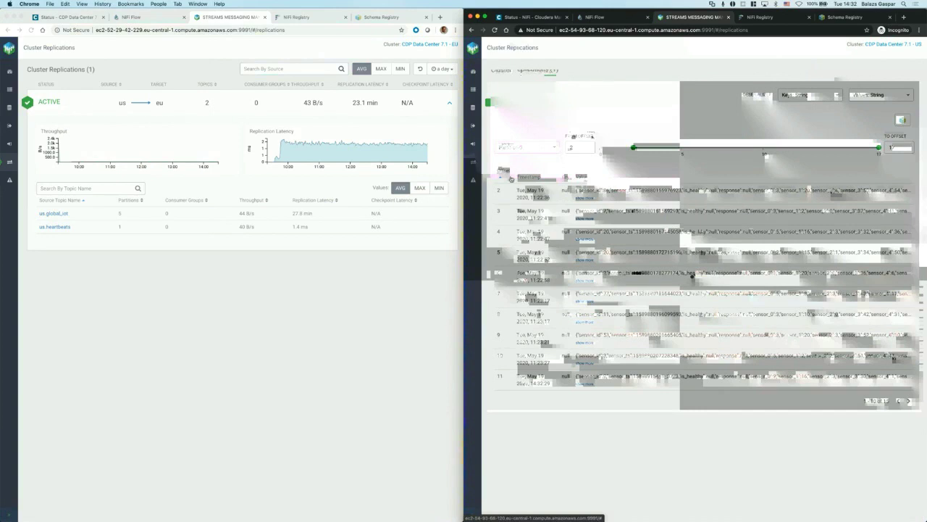
click(500, 177)
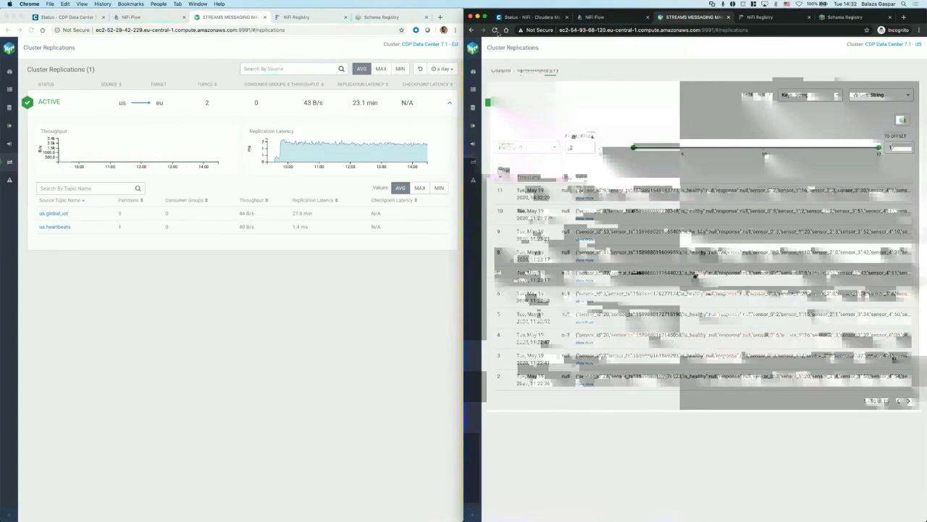
click(530, 70)
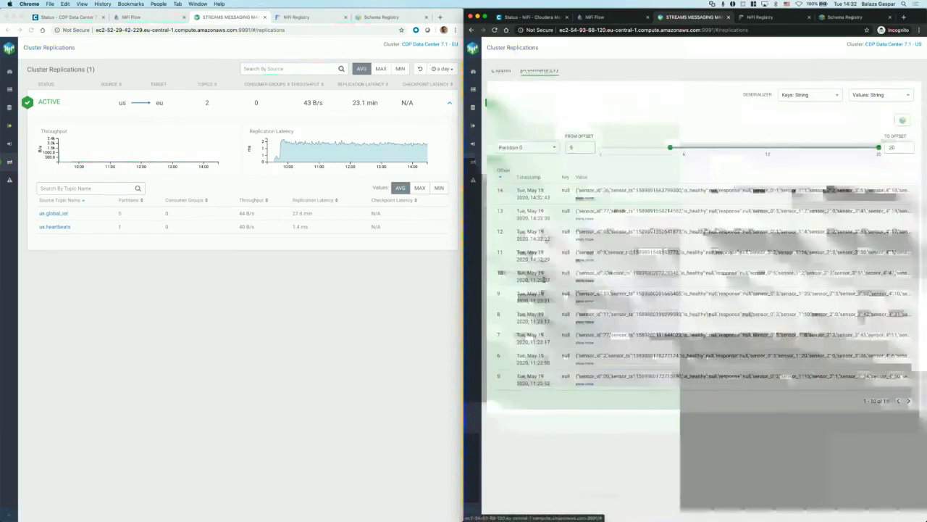
Search the EU cluster's topics for iot and expand the details of the iot topic.
click(8, 107)
click(303, 101)
text(iot)
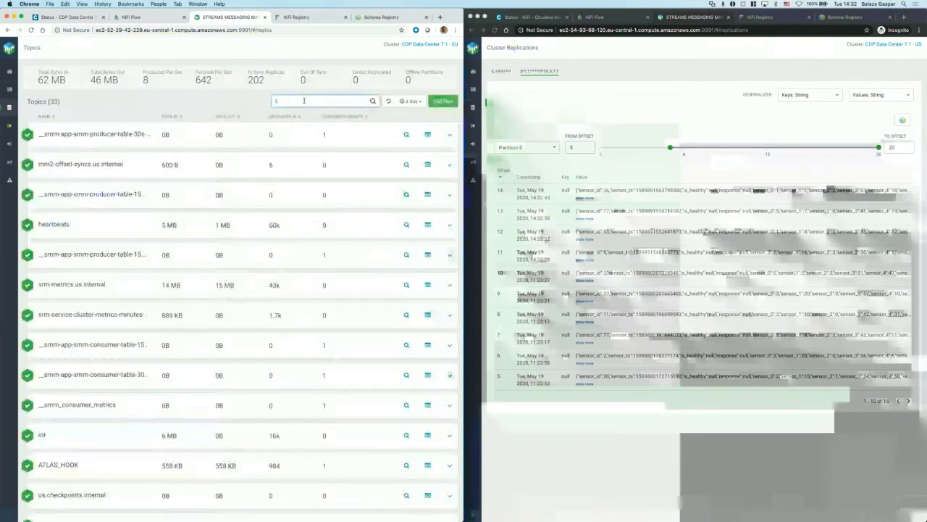
click(85, 139)
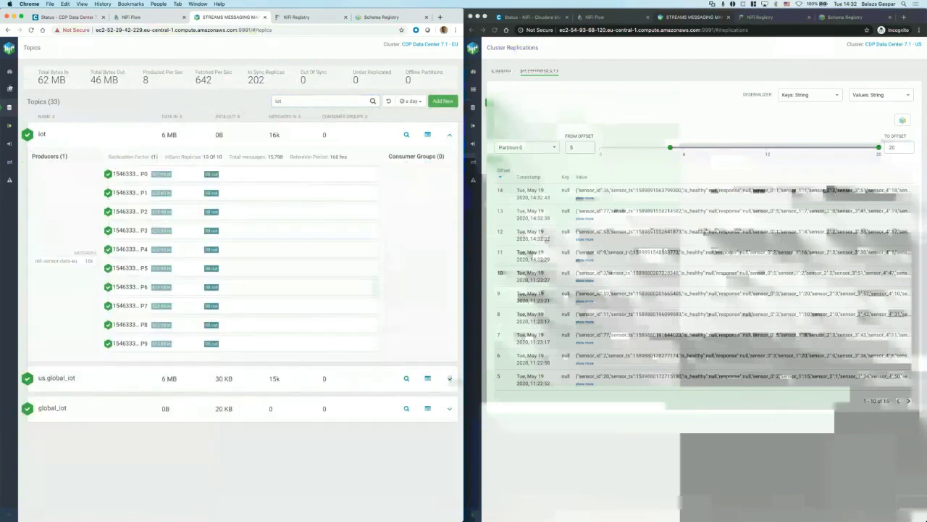
Filter the EU cluster overview to the global_iot topic and view its messages in the Data Explorer.
click(9, 72)
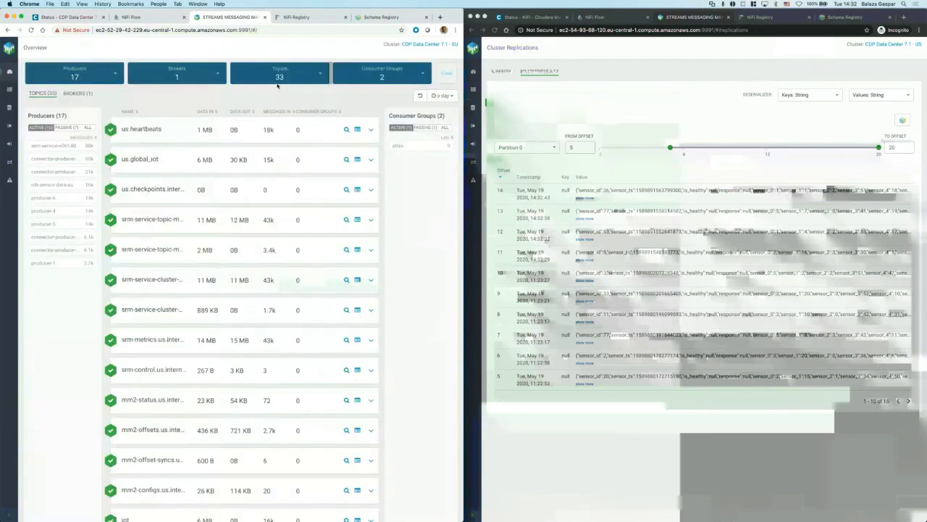
text(iot)
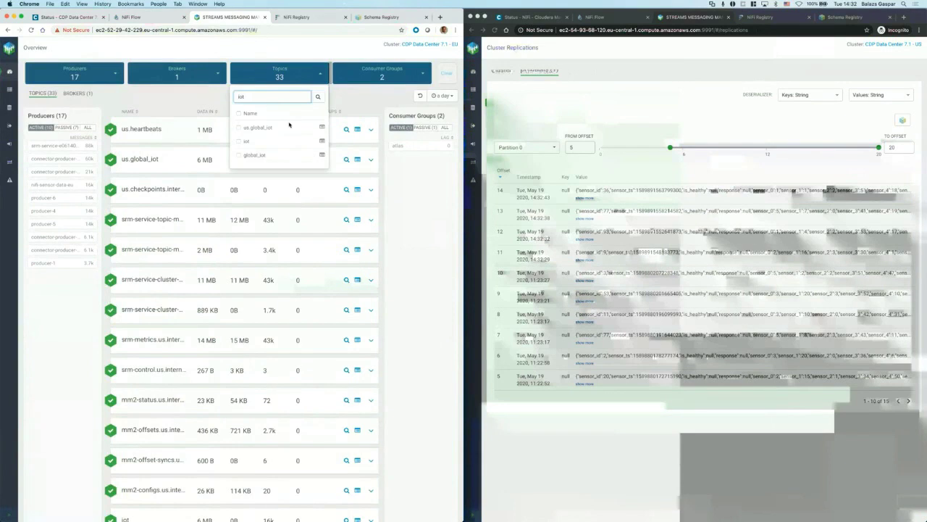
click(254, 155)
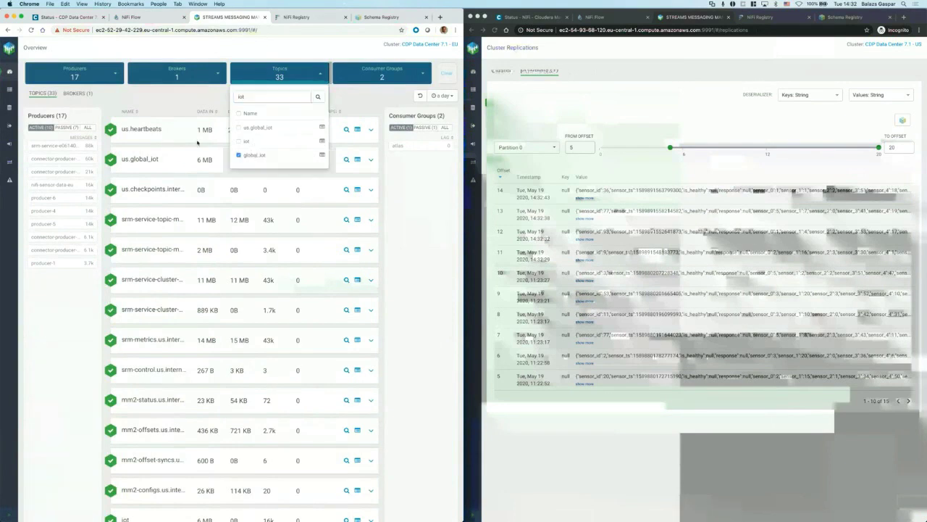
click(357, 130)
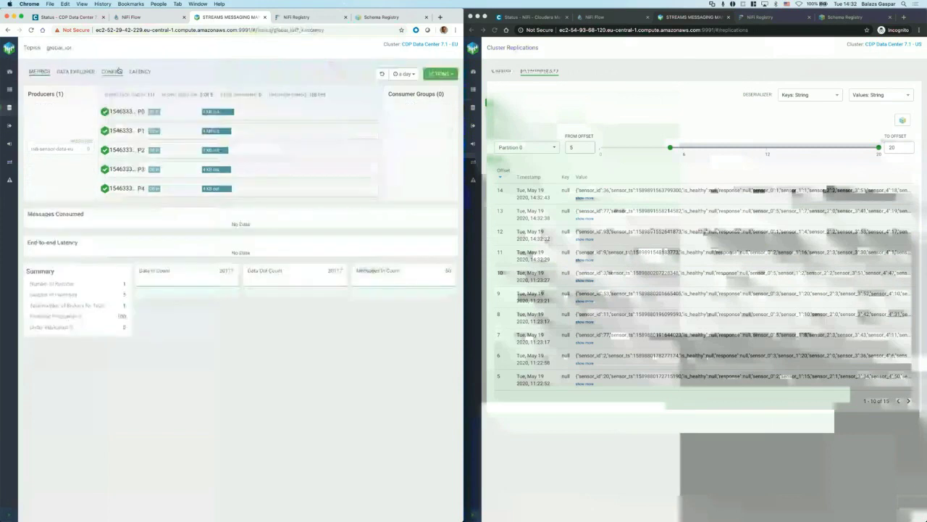
click(75, 72)
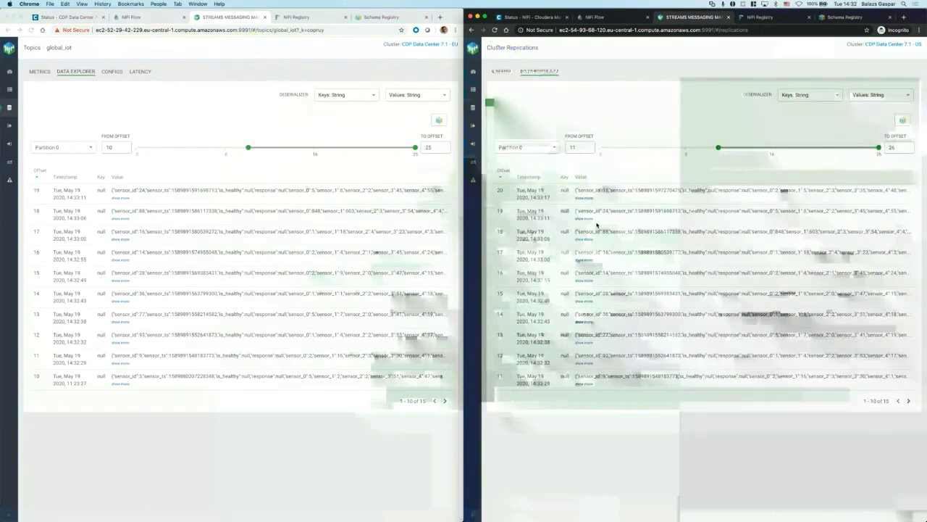
Switch to the webcast's Presentation Manager in Firefox and end the screen share.
key(super+Tab)
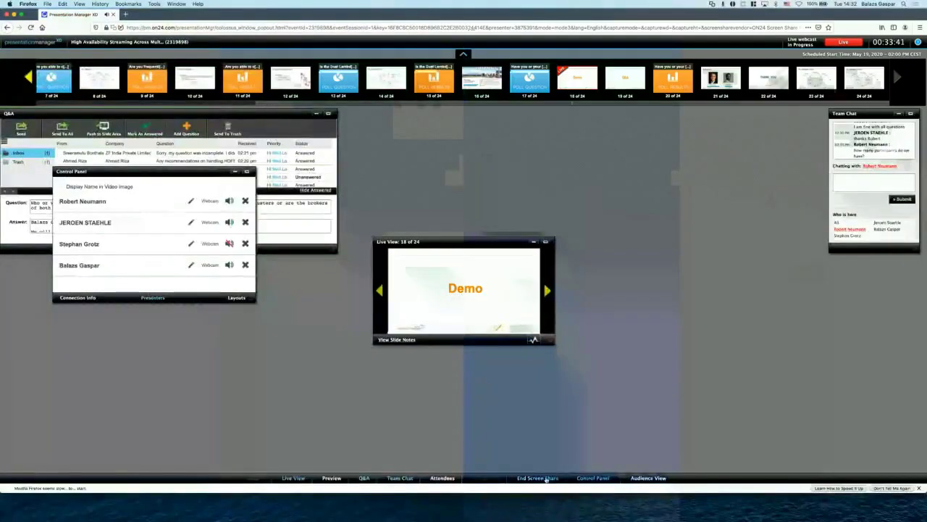
click(537, 478)
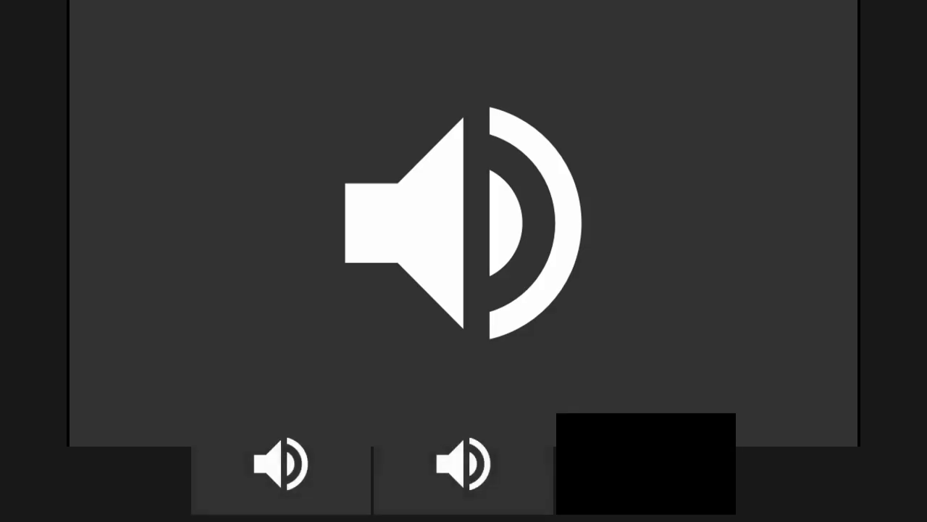